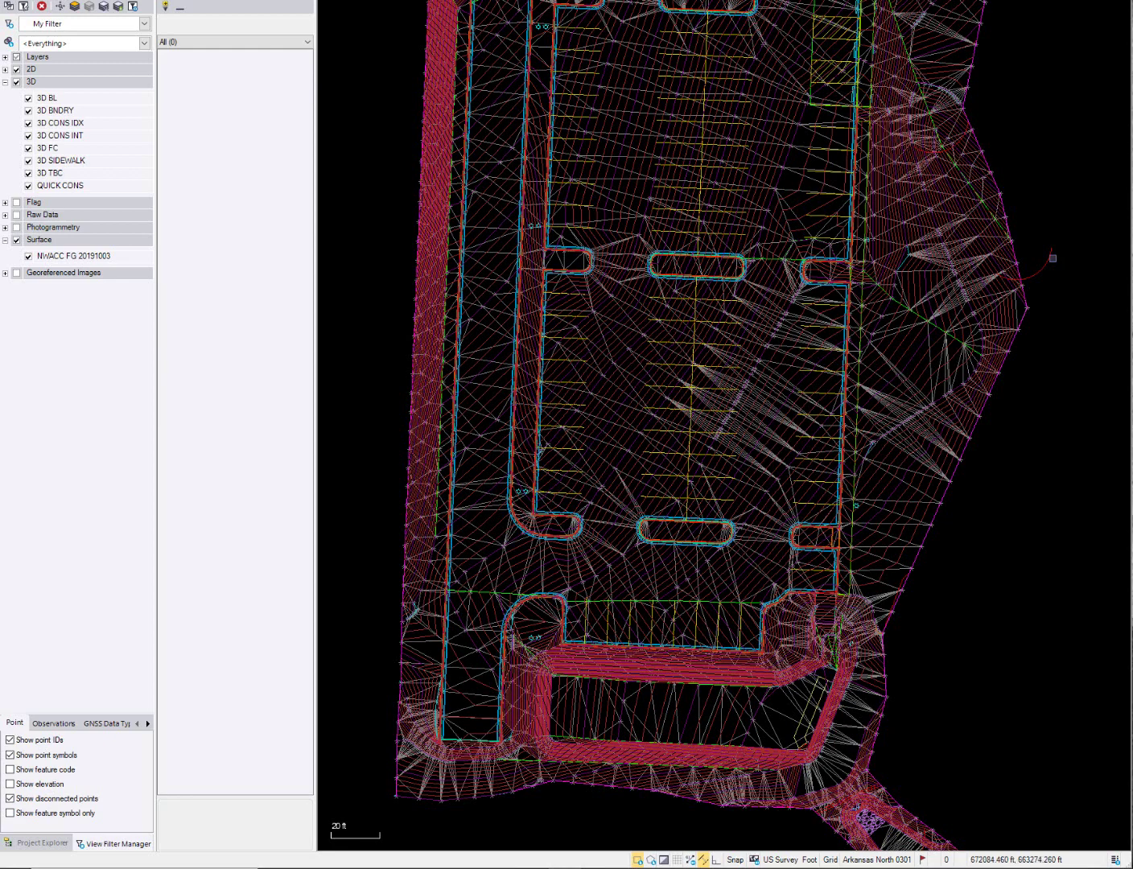
# Step: Examine the quick contours and surface triangulation across the parking lot, including the dense point string between the islands
pyautogui.moveTo(739, 217); pyautogui.dragTo(729, 392, button='middle')
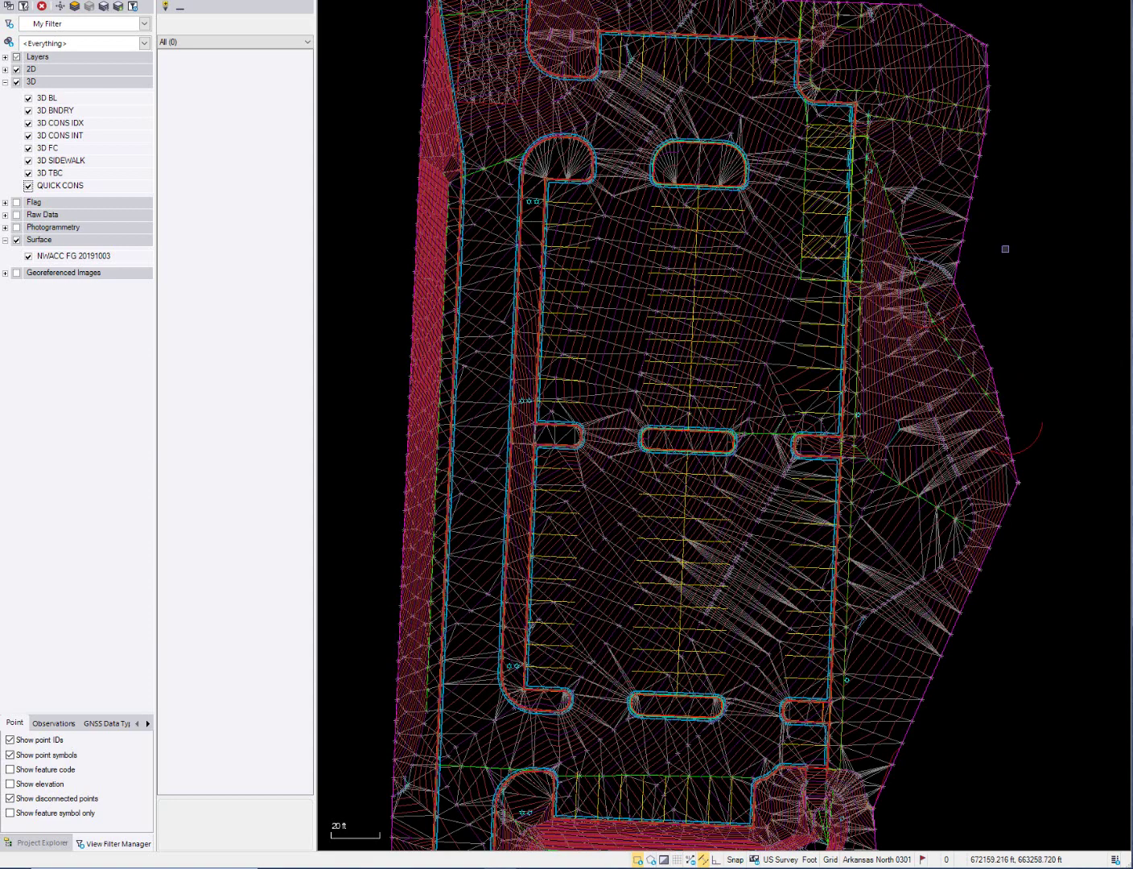
pyautogui.moveTo(1030, 572); pyautogui.dragTo(1014, 417, button='middle')
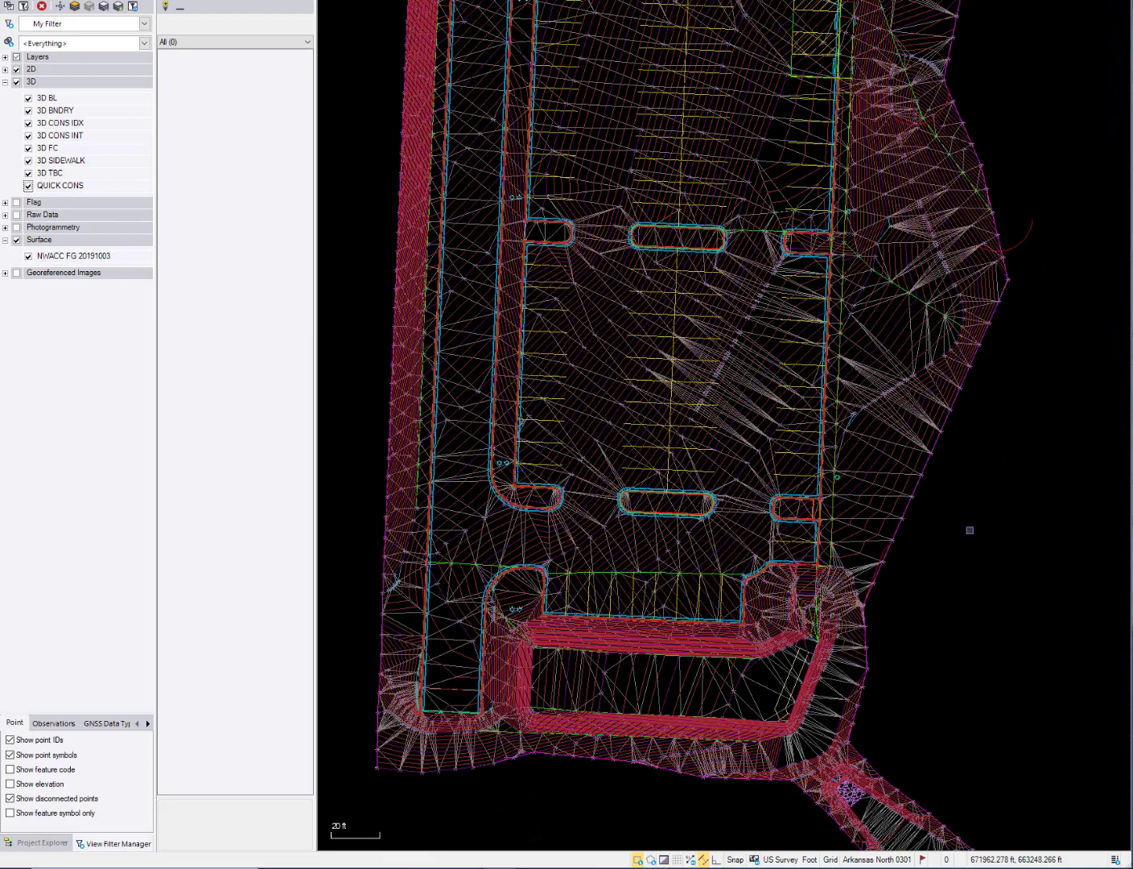
pyautogui.moveTo(789, 408); pyautogui.dragTo(790, 426, button='middle')
pyautogui.scroll(-1, 804, 491)
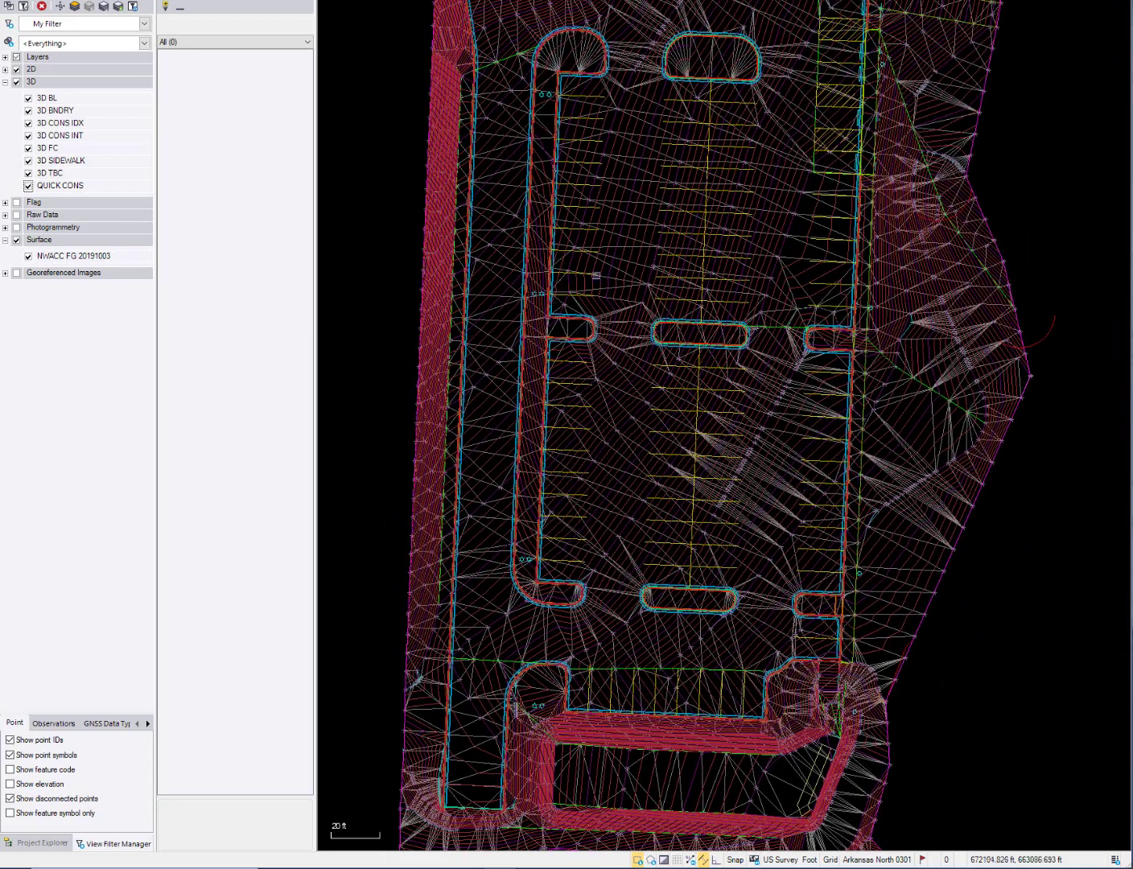
pyautogui.scroll(5, 695, 363)
pyautogui.scroll(1, 695, 363)
pyautogui.moveTo(845, 447); pyautogui.dragTo(702, 170, button='middle')
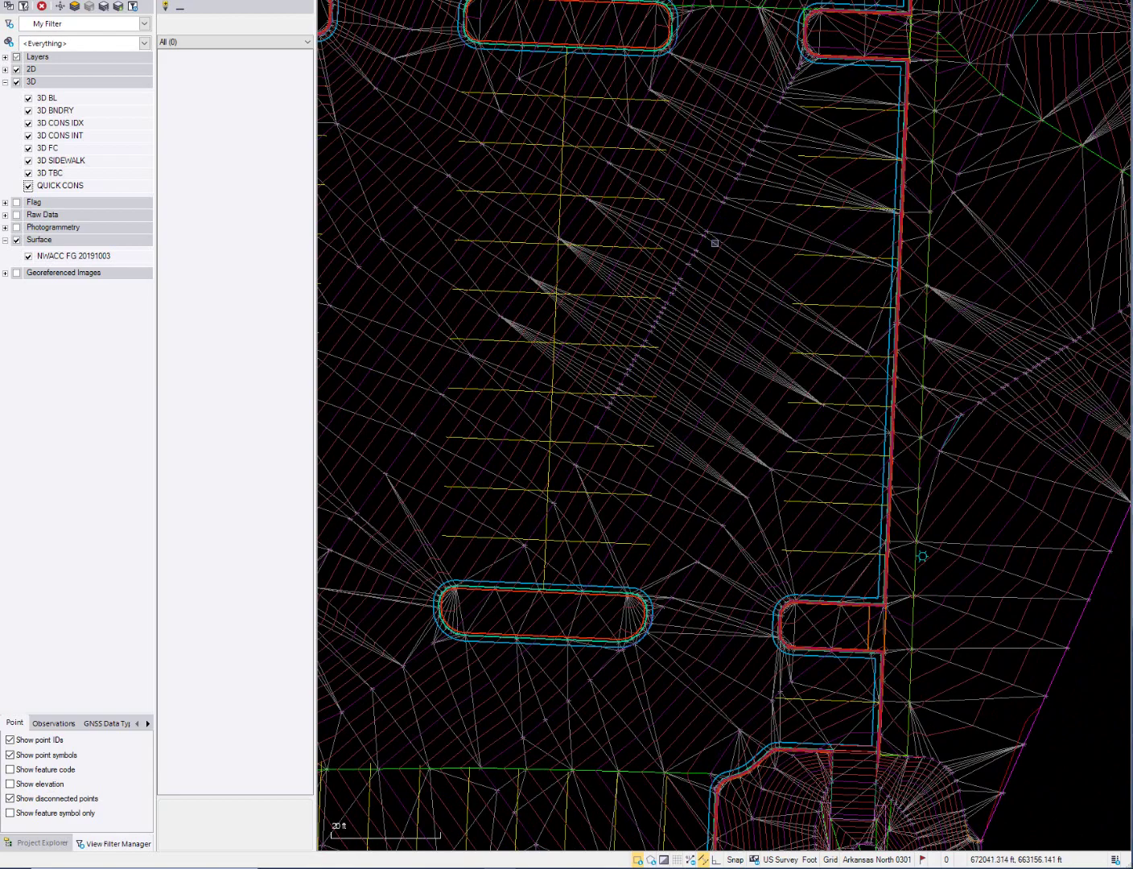
pyautogui.scroll(2, 674, 301)
pyautogui.scroll(3, 674, 301)
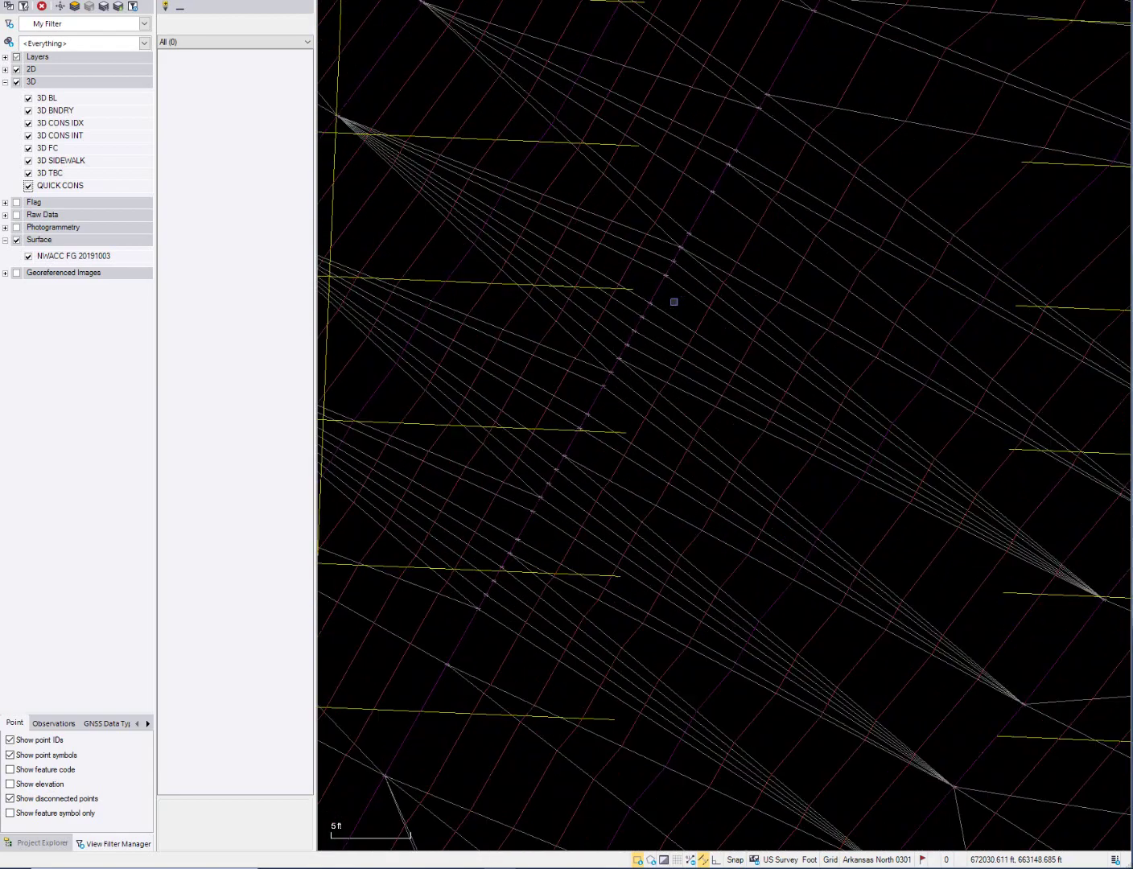
pyautogui.scroll(-6, 674, 296)
pyautogui.scroll(-1, 674, 292)
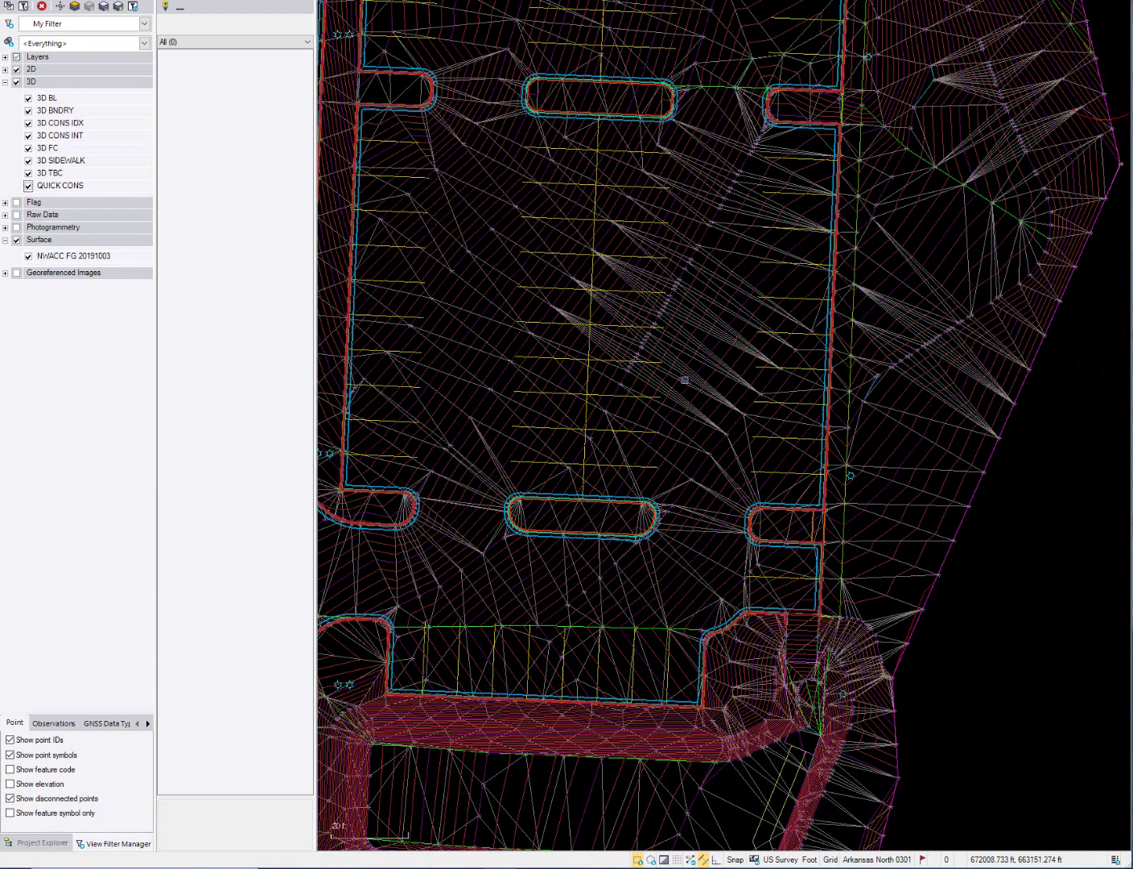
pyautogui.moveTo(583, 326); pyautogui.dragTo(622, 436, button='middle')
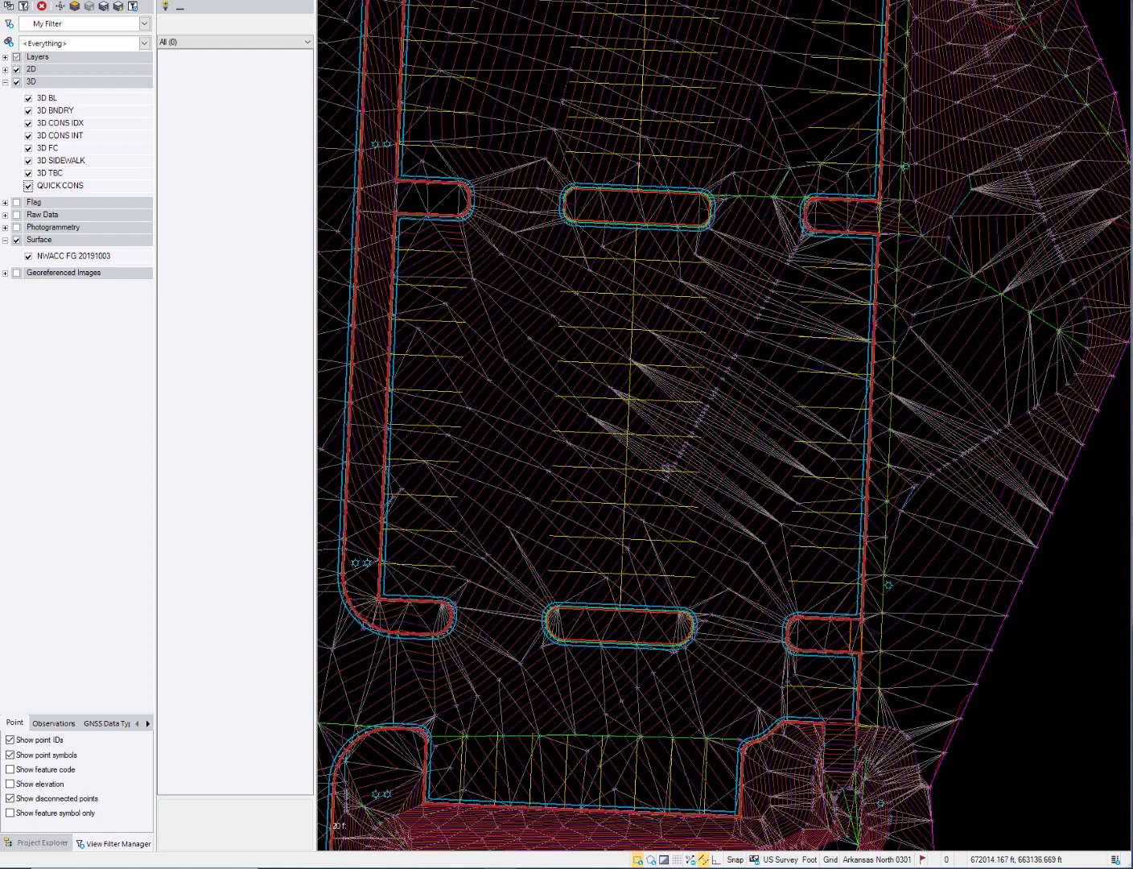
pyautogui.moveTo(641, 337); pyautogui.dragTo(729, 571, button='middle')
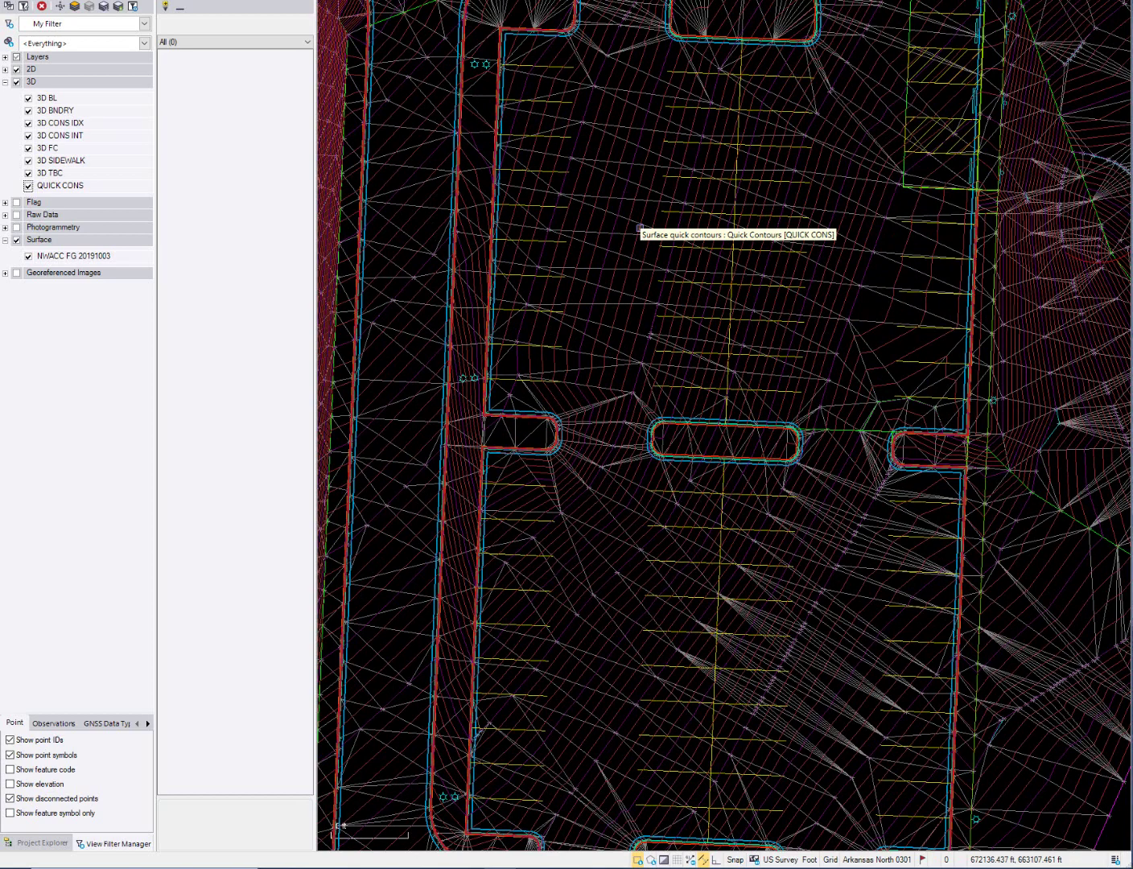
pyautogui.moveTo(640, 229); pyautogui.dragTo(741, 469, button='middle')
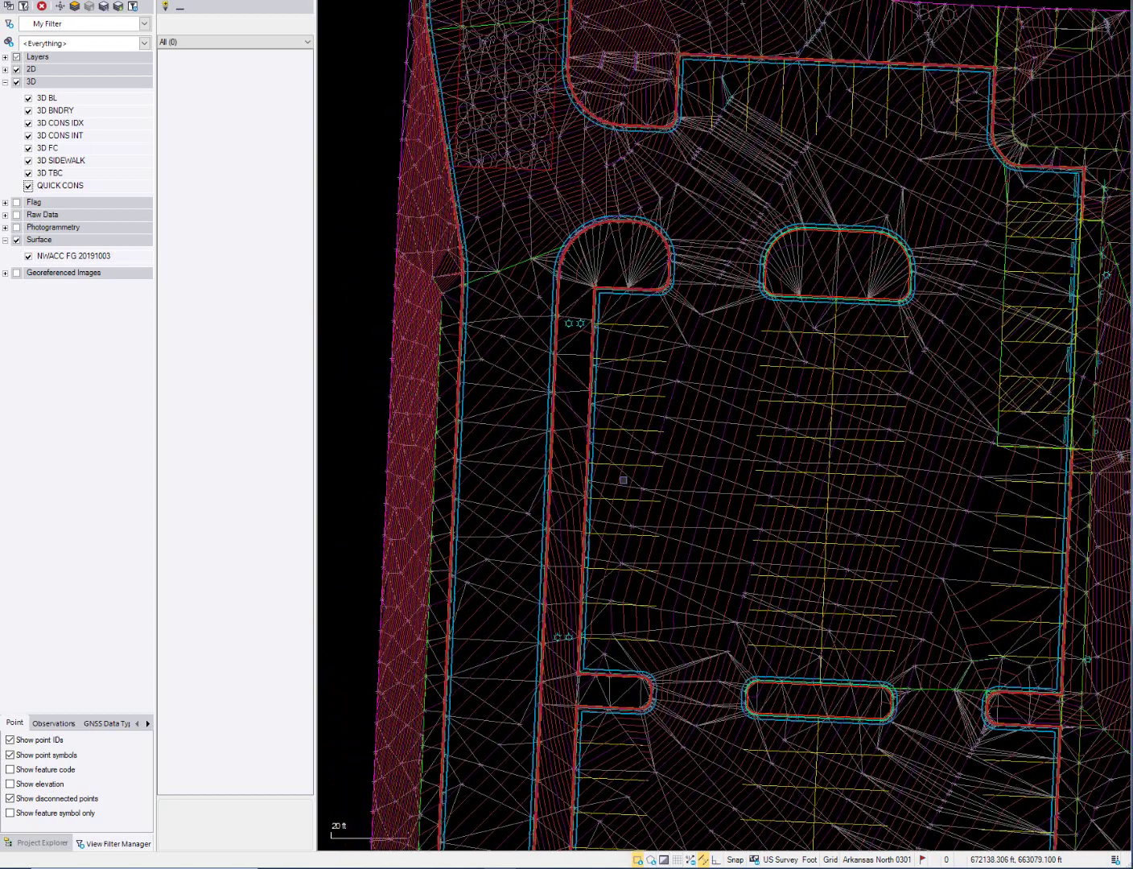
pyautogui.rightClick(74, 188)
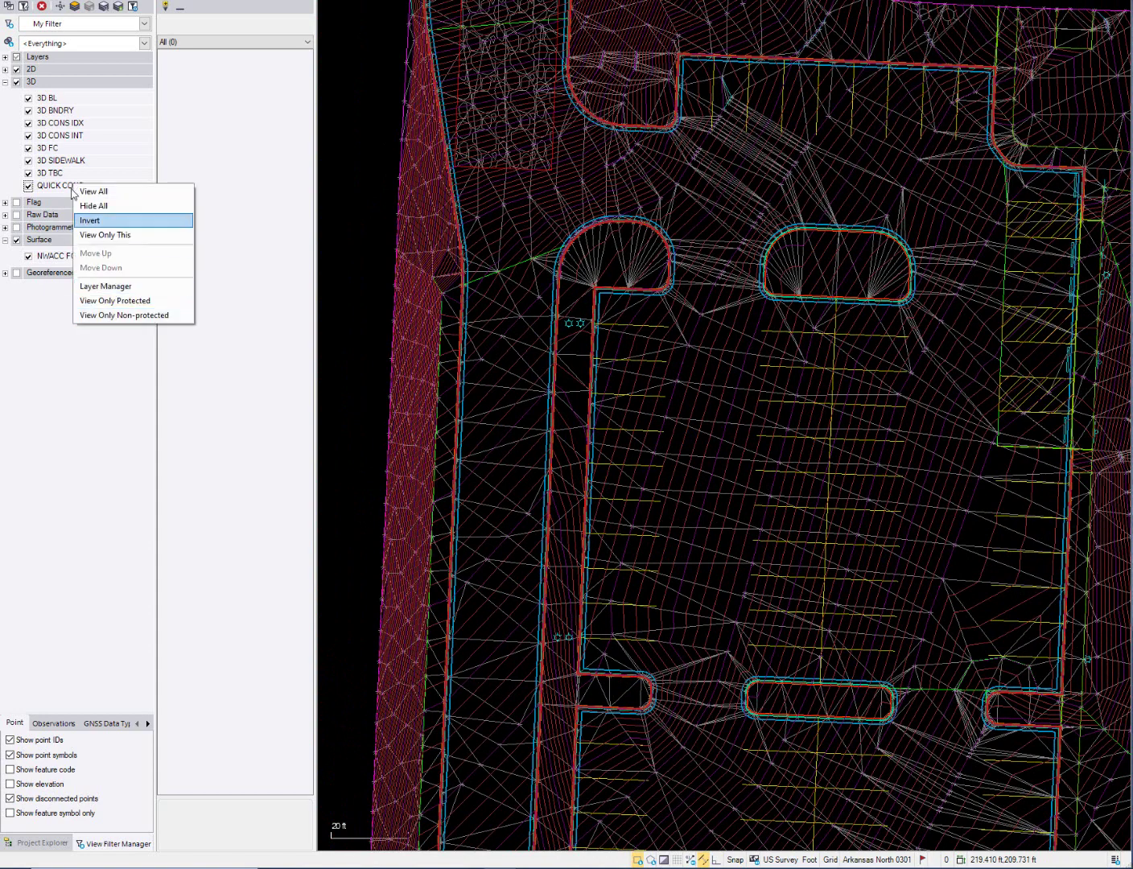
pyautogui.click(55, 188)
pyautogui.rightClick(55, 185)
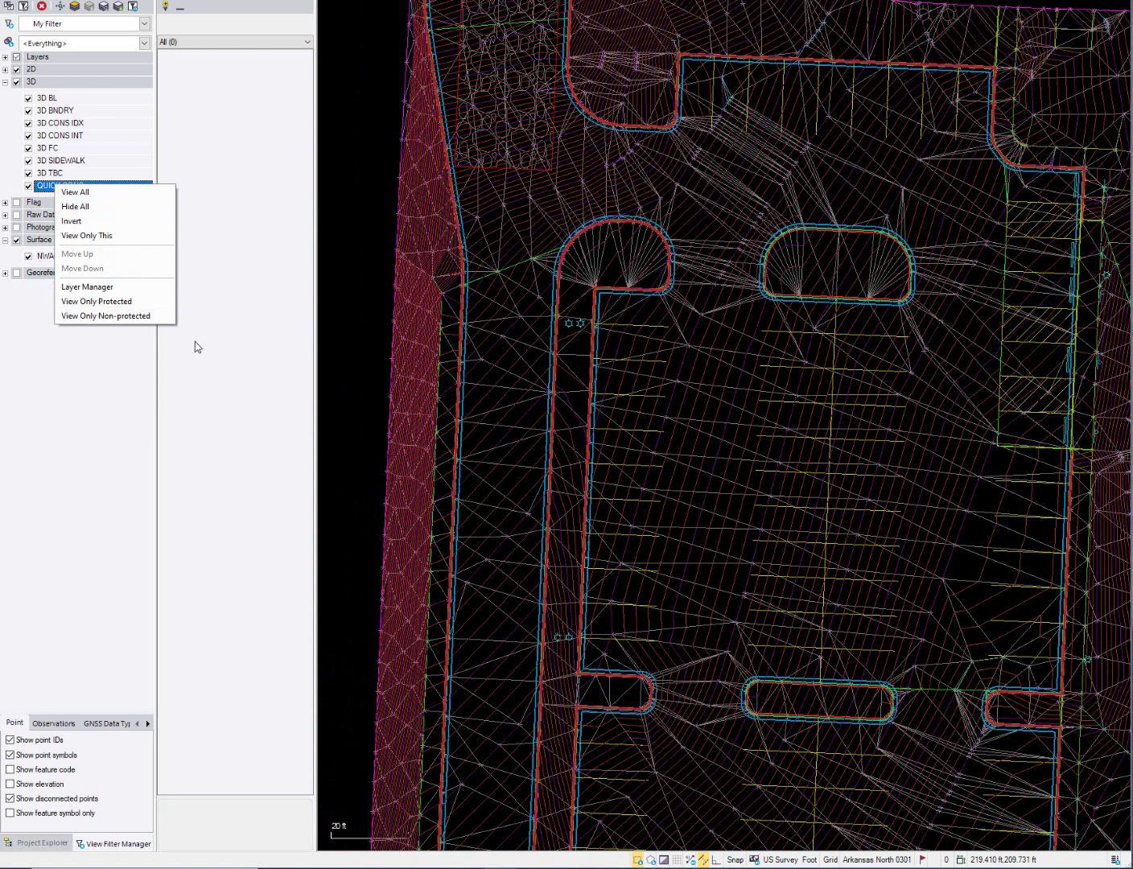
pyautogui.click(47, 256)
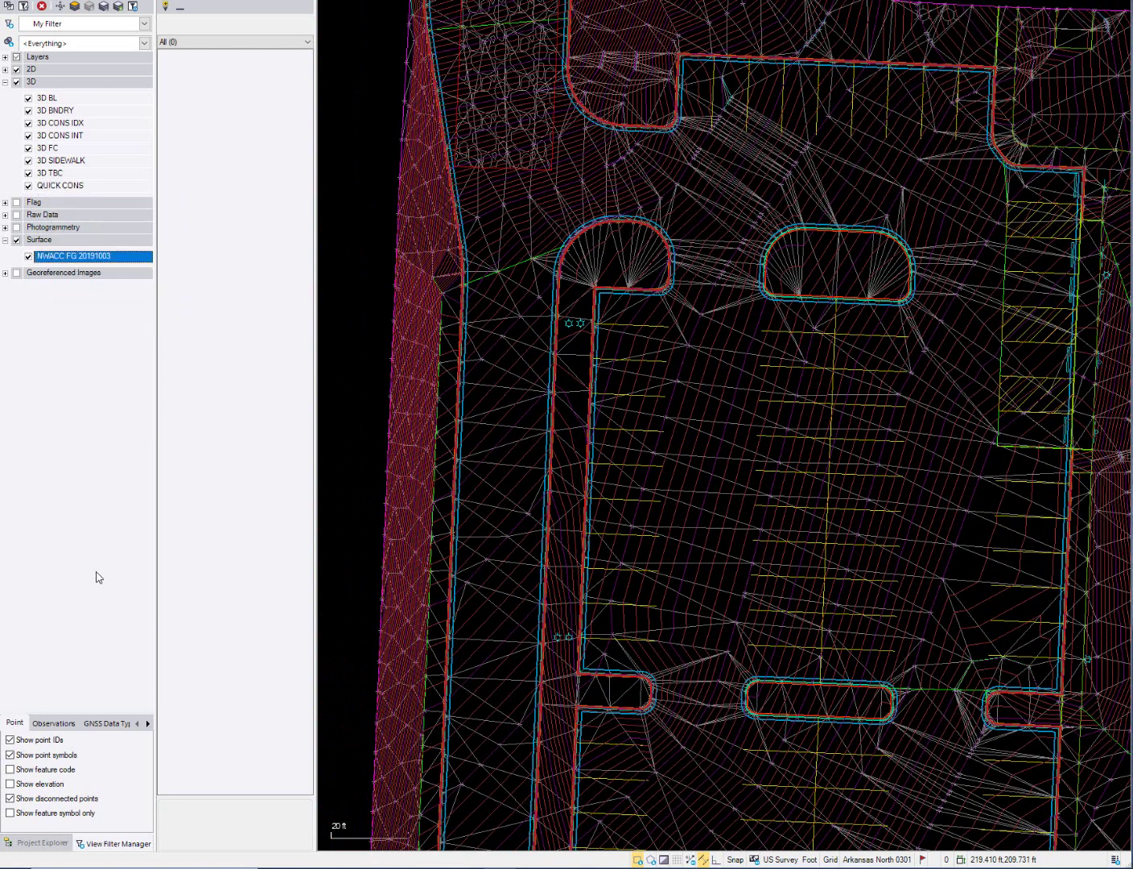
pyautogui.click(102, 847)
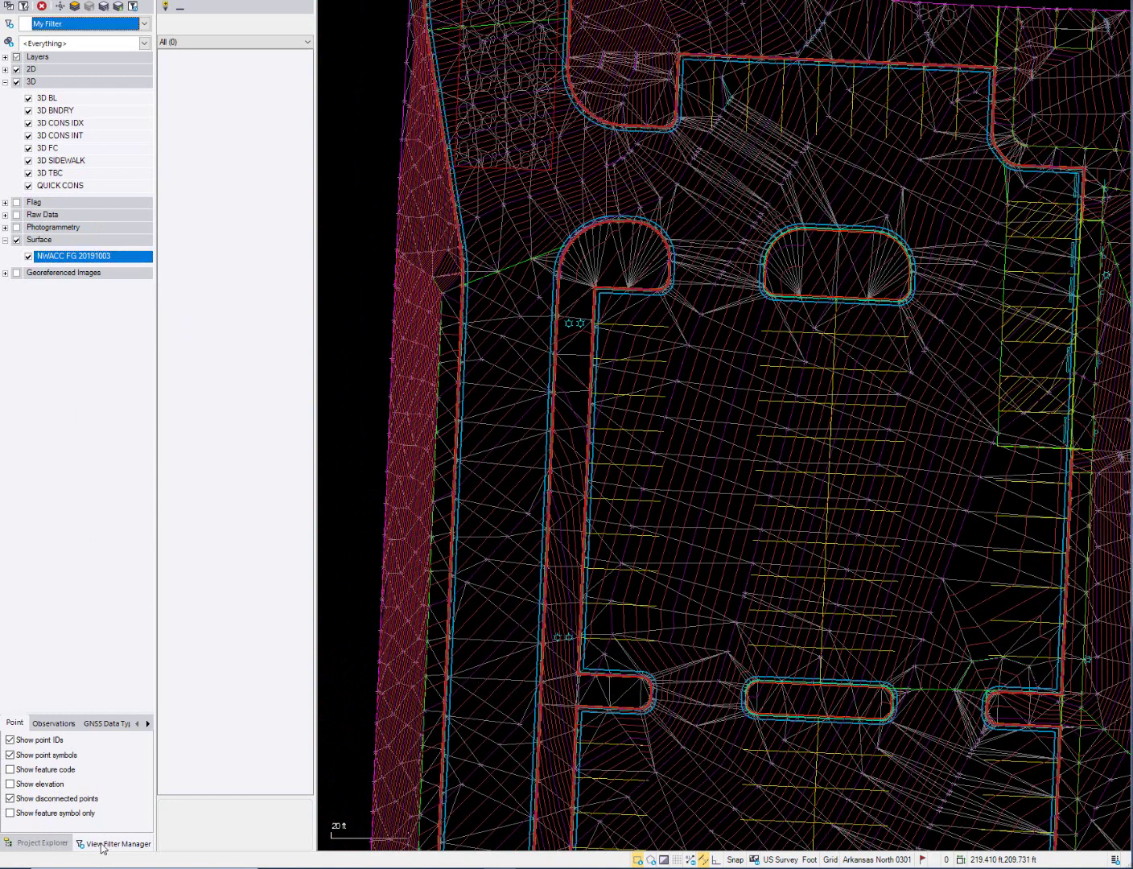
# Step: Open the properties of the Quick Contours under the NWACC FG 20191003 surface in the project tree
pyautogui.click(42, 843)
pyautogui.click(9, 26)
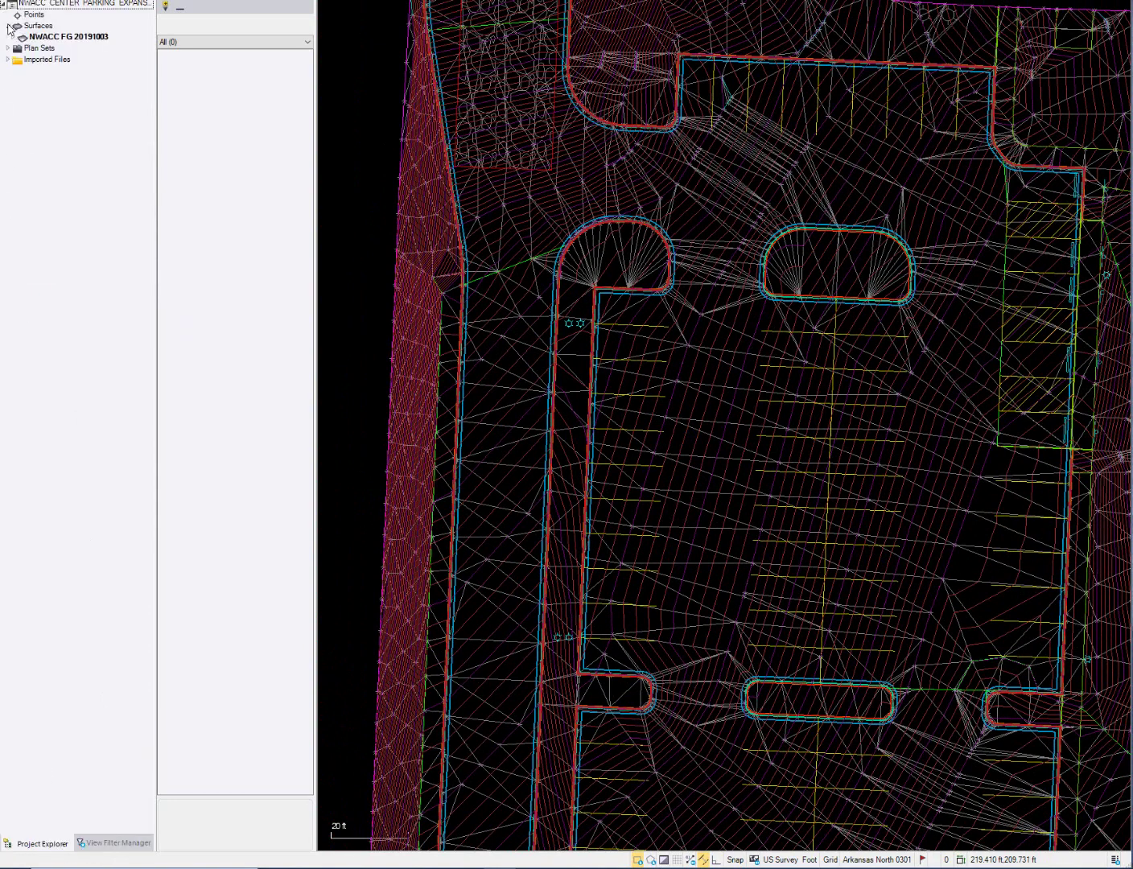
pyautogui.click(14, 37)
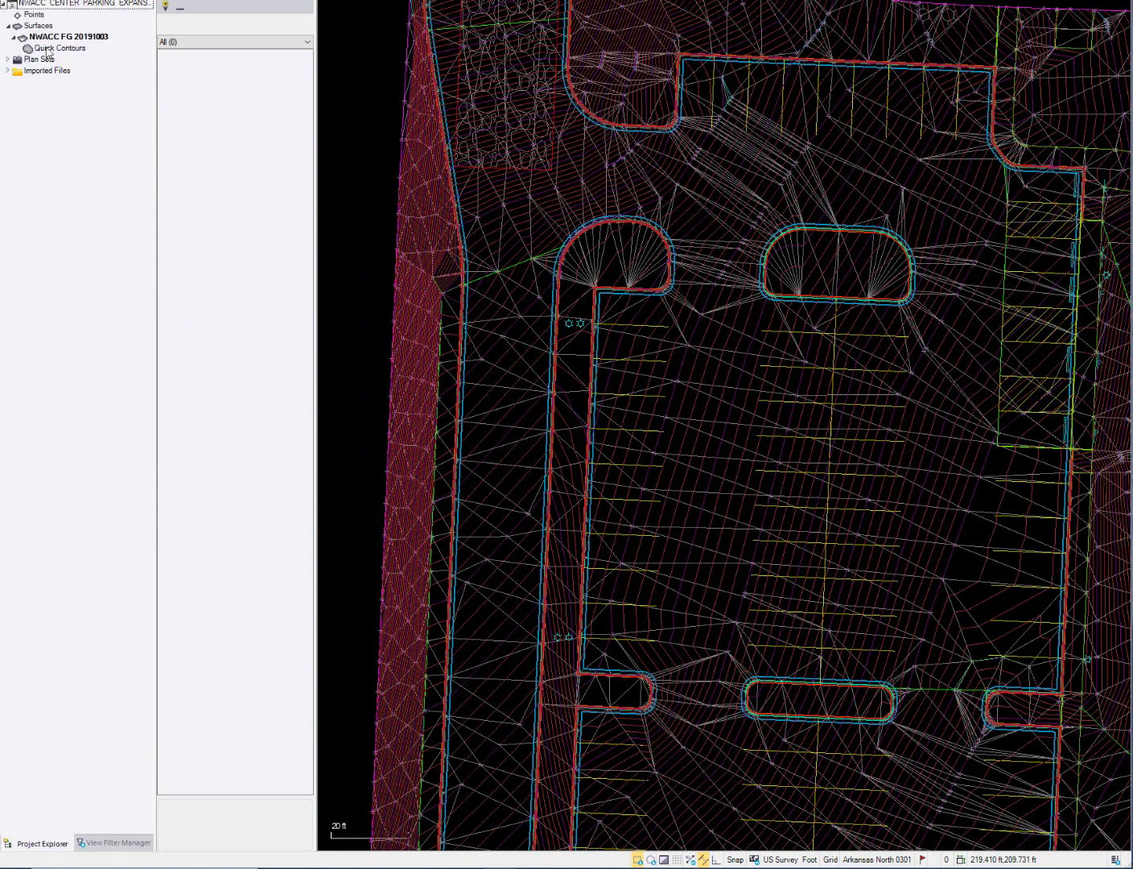
pyautogui.click(49, 49)
pyautogui.rightClick(50, 48)
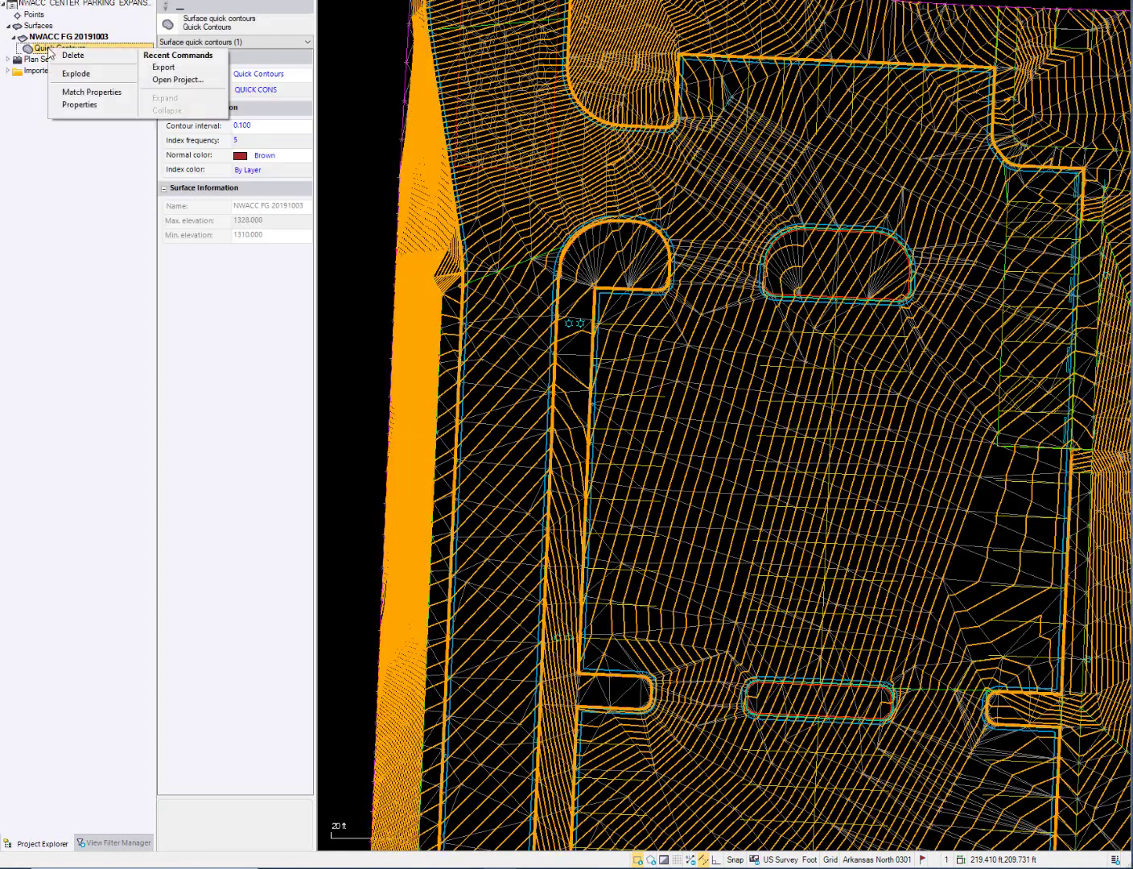
pyautogui.click(100, 106)
# Step: Set the contour interval of the Quick Contours to 0.500
pyautogui.click(261, 126)
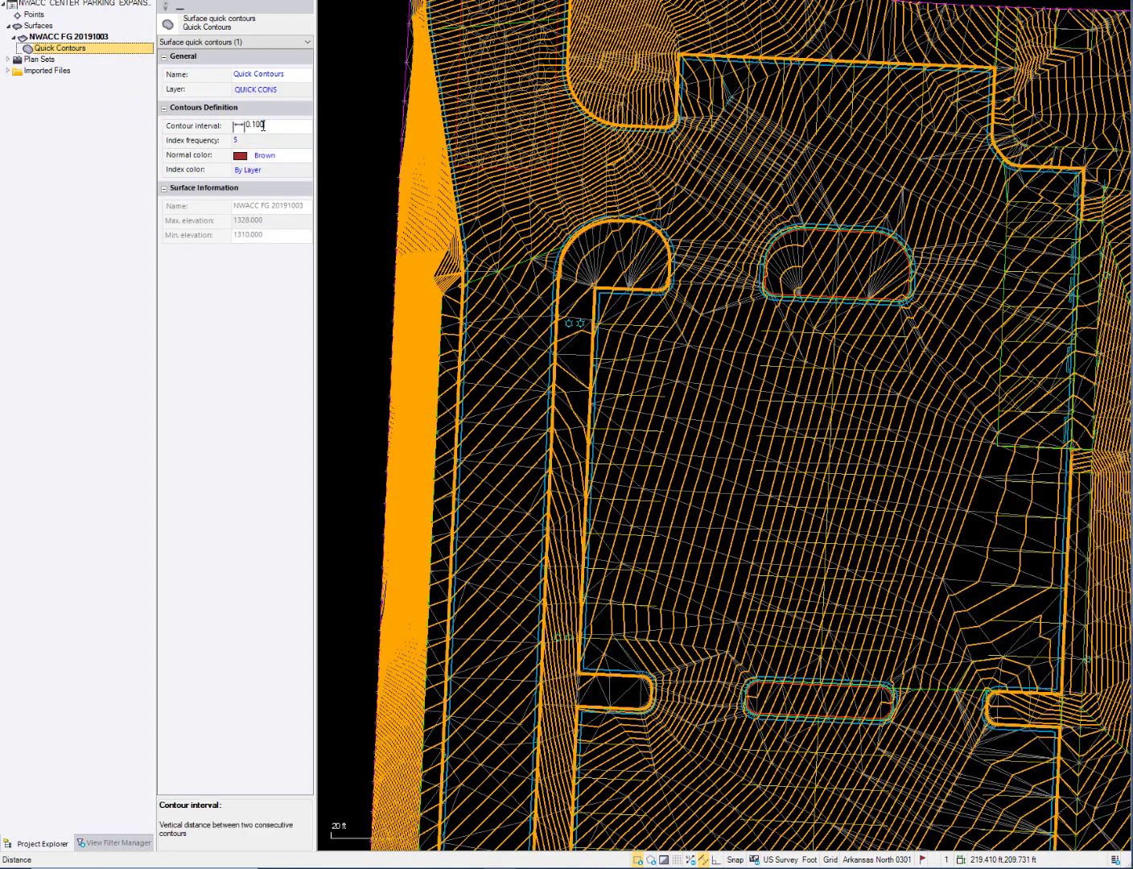
pyautogui.moveTo(274, 125); pyautogui.dragTo(239, 125)
pyautogui.press('BackSpace')
pyautogui.press('Tab')
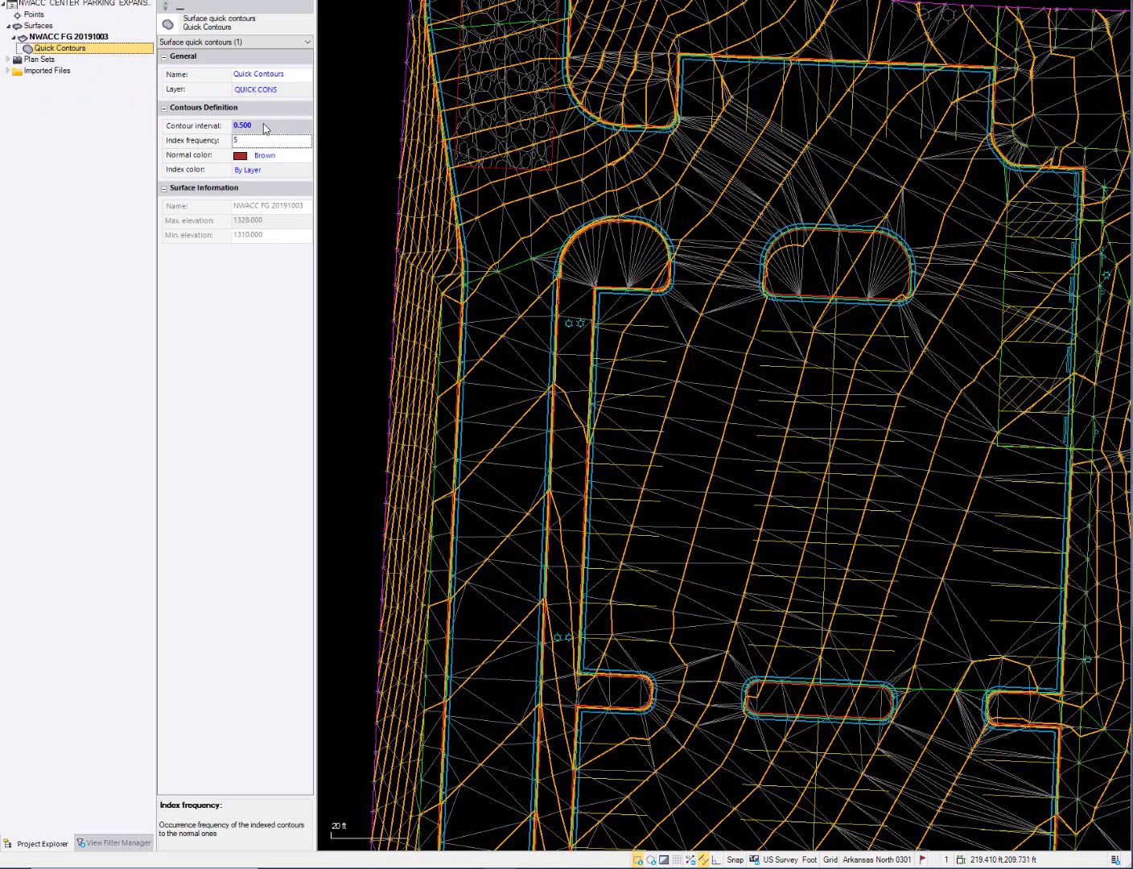
# Step: Set the contour interval of the Quick Contours to 0.1, deselect them, and return to the view filter settings
pyautogui.click(265, 126)
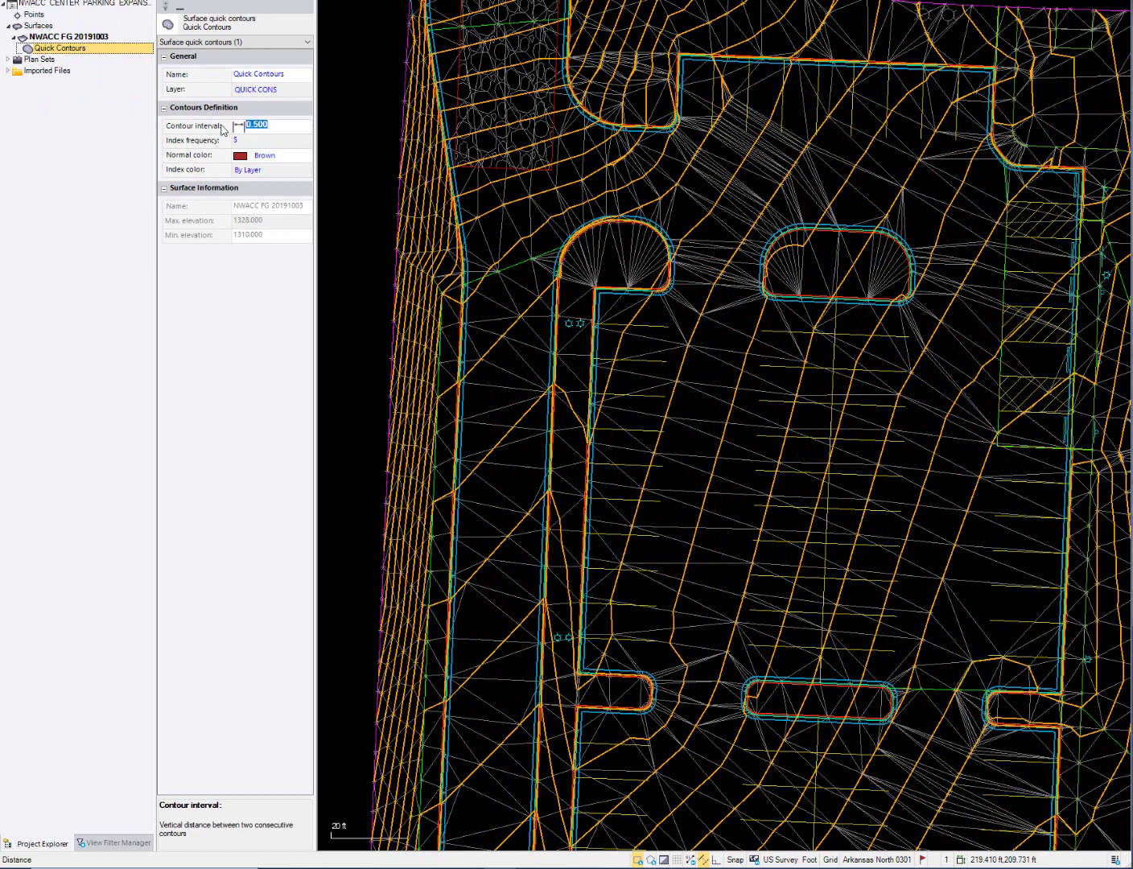
pyautogui.press('BackSpace')
pyautogui.write('.1')
pyautogui.press('Tab')
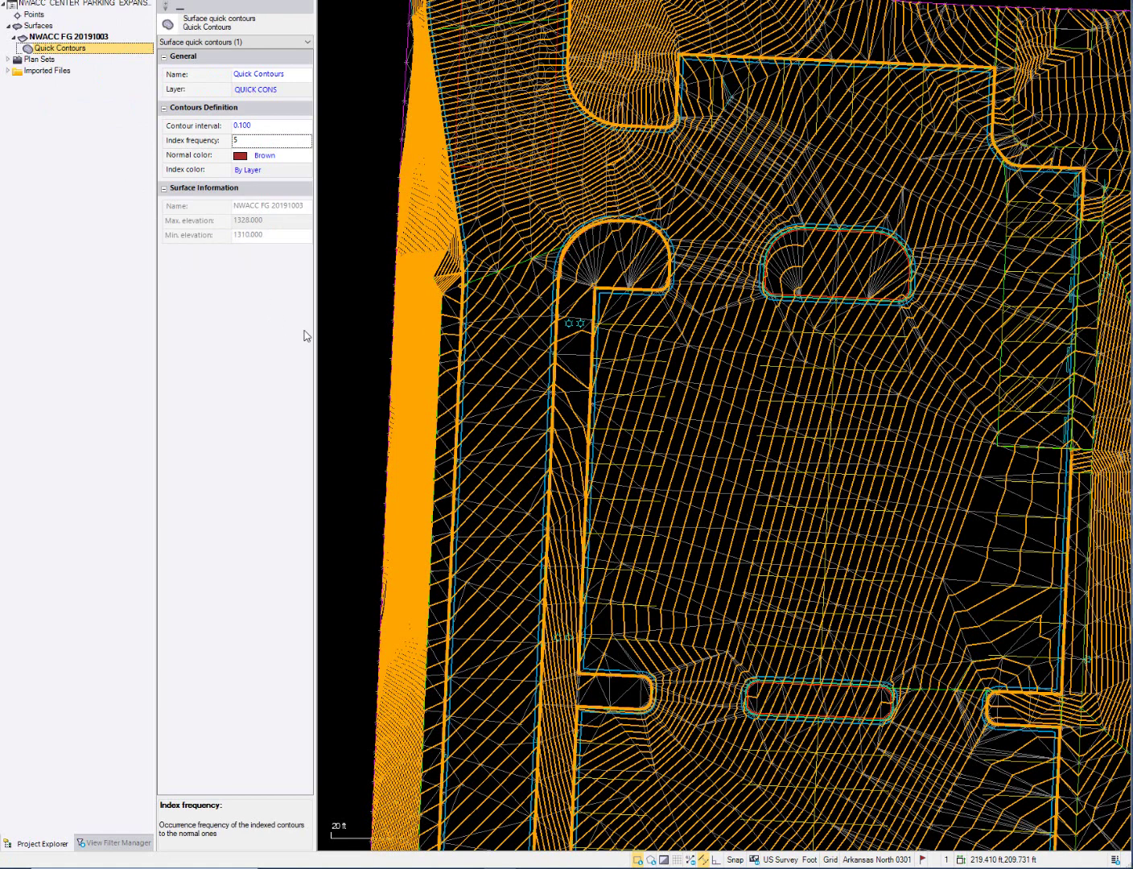
pyautogui.click(361, 315)
pyautogui.click(93, 843)
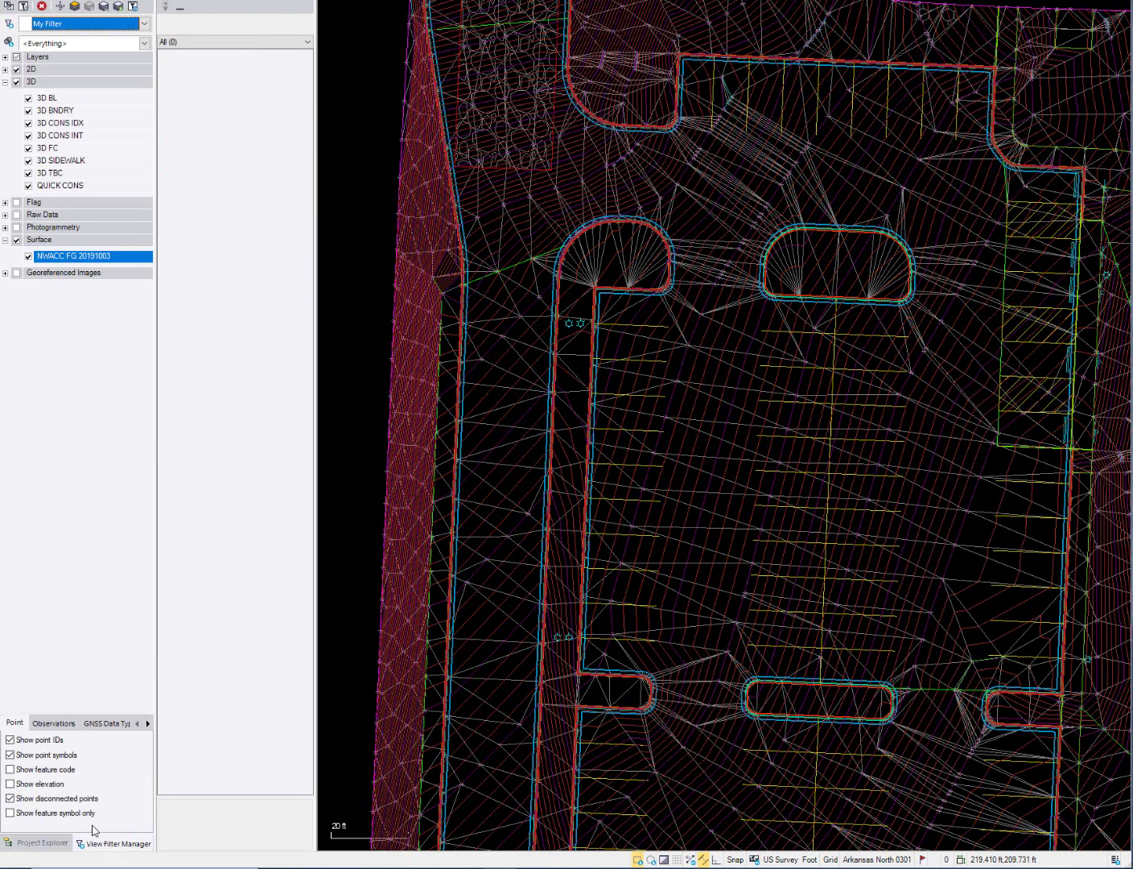
# Step: Examine the contours and triangles along the drive lane and curbs on the west side of the parking lot
pyautogui.moveTo(566, 154); pyautogui.dragTo(531, 308, button='middle')
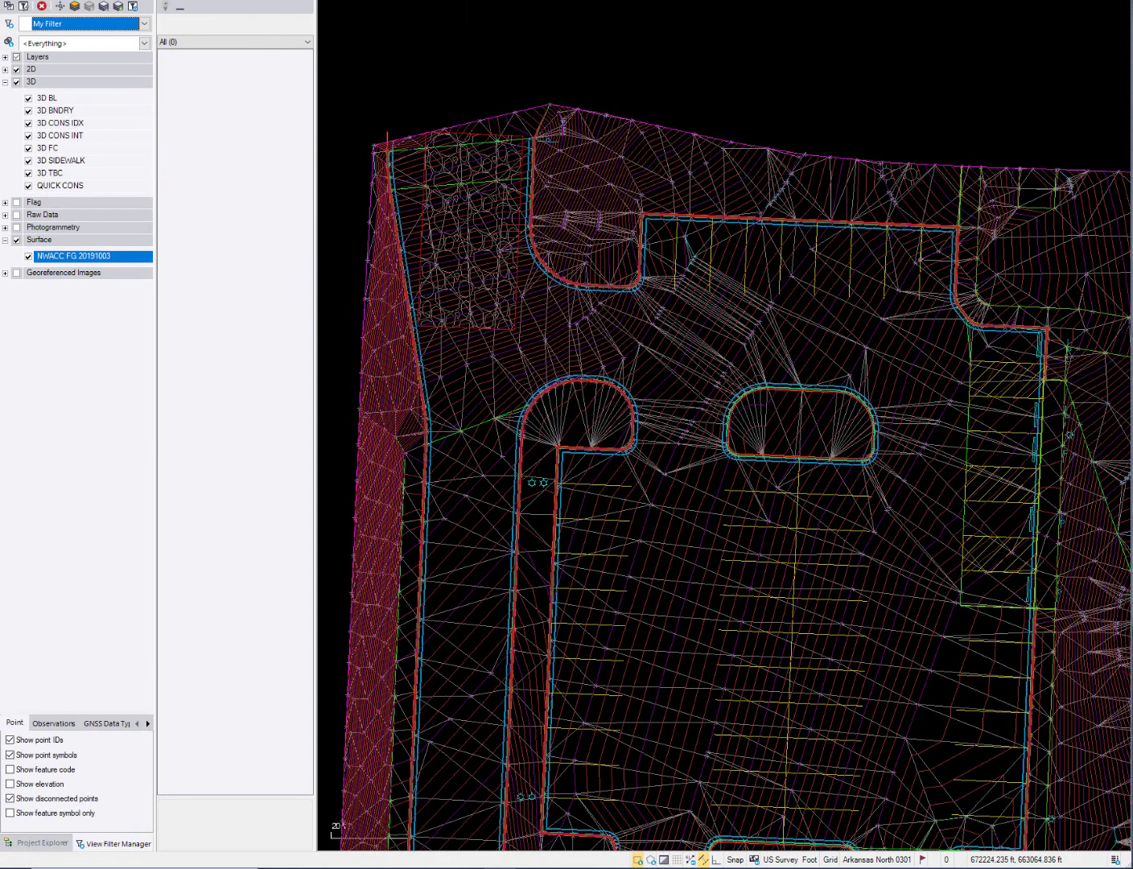
pyautogui.moveTo(667, 422); pyautogui.dragTo(714, 184, button='middle')
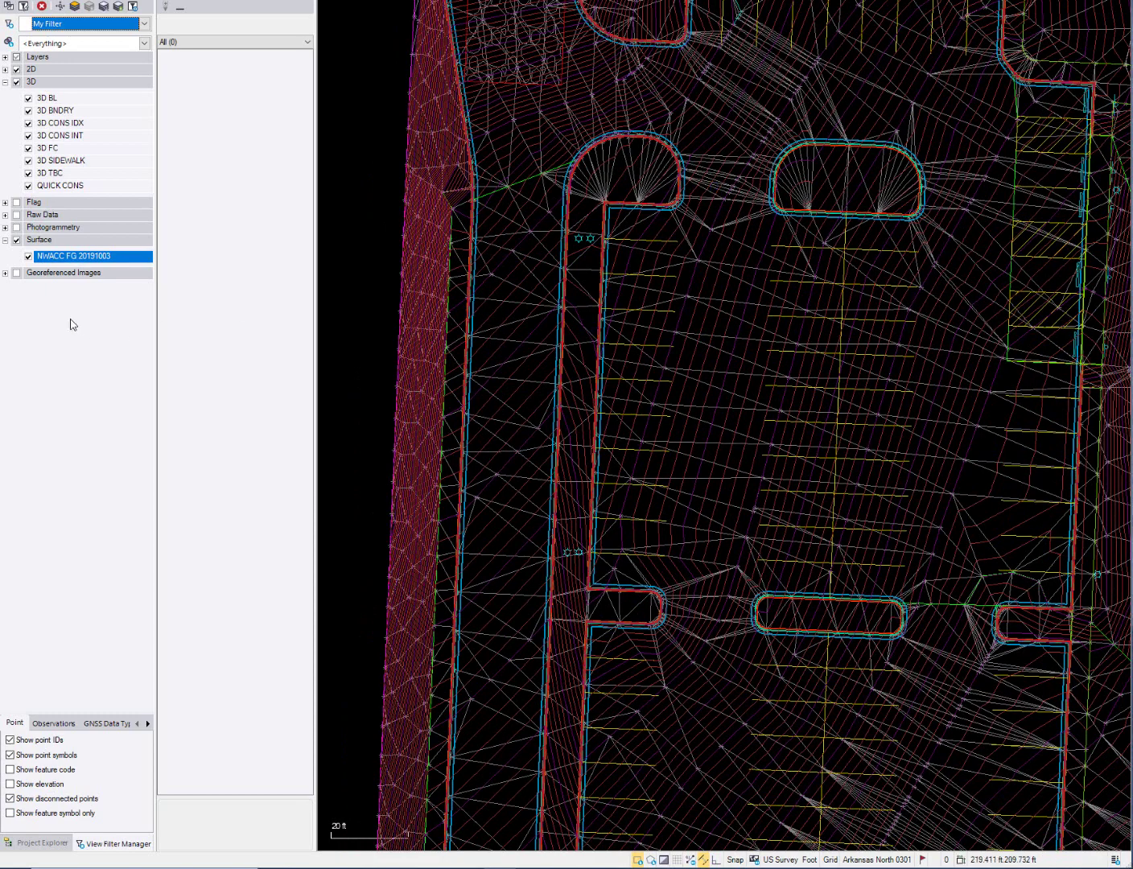
pyautogui.moveTo(696, 363); pyautogui.dragTo(667, 252, button='middle')
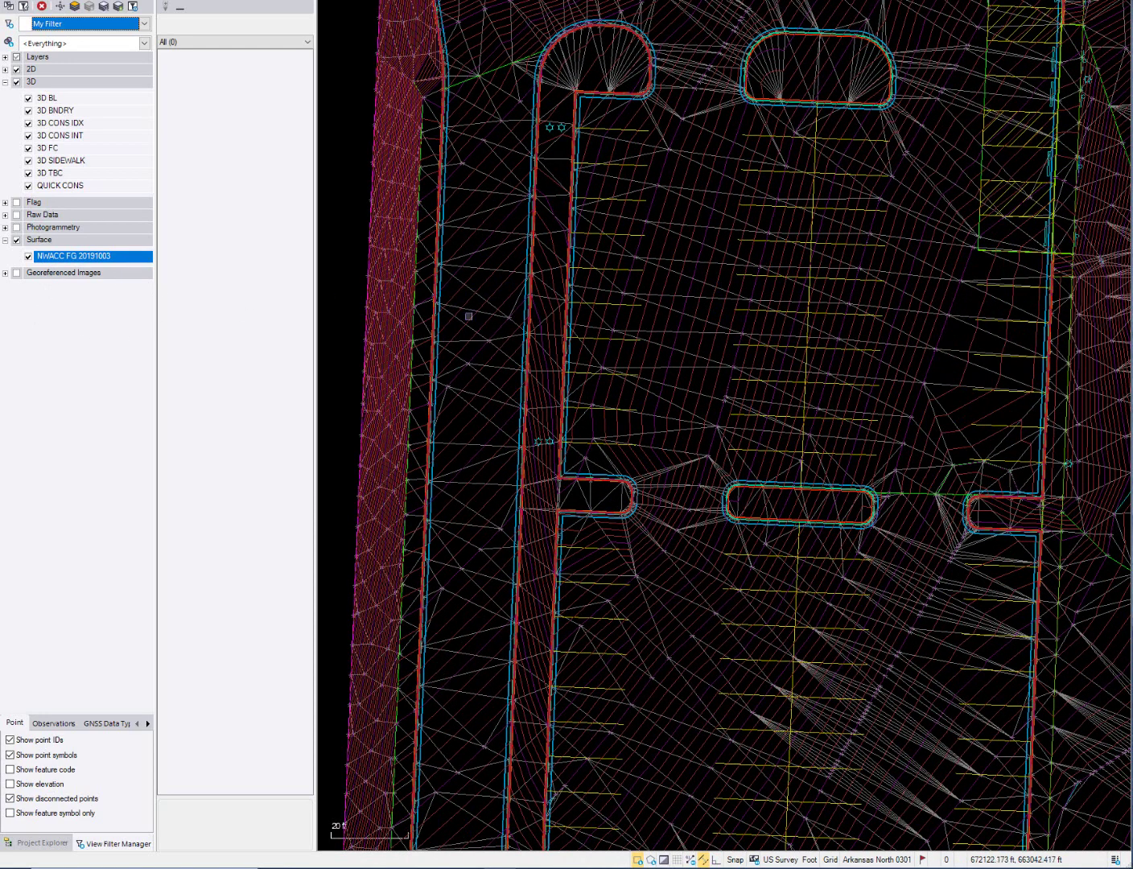
pyautogui.moveTo(470, 378); pyautogui.dragTo(641, 273, button='middle')
pyautogui.scroll(1, 641, 273)
pyautogui.scroll(2, 641, 273)
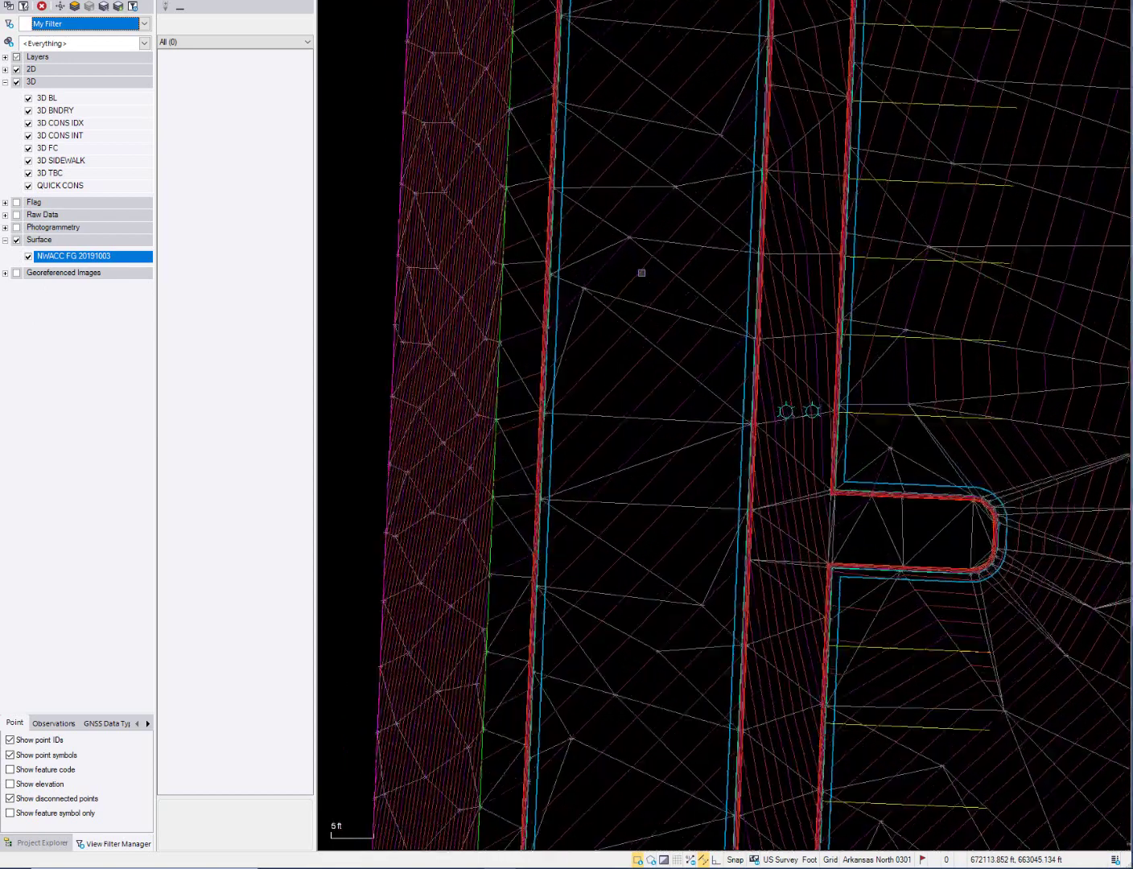
pyautogui.moveTo(638, 485); pyautogui.dragTo(612, 114, button='middle')
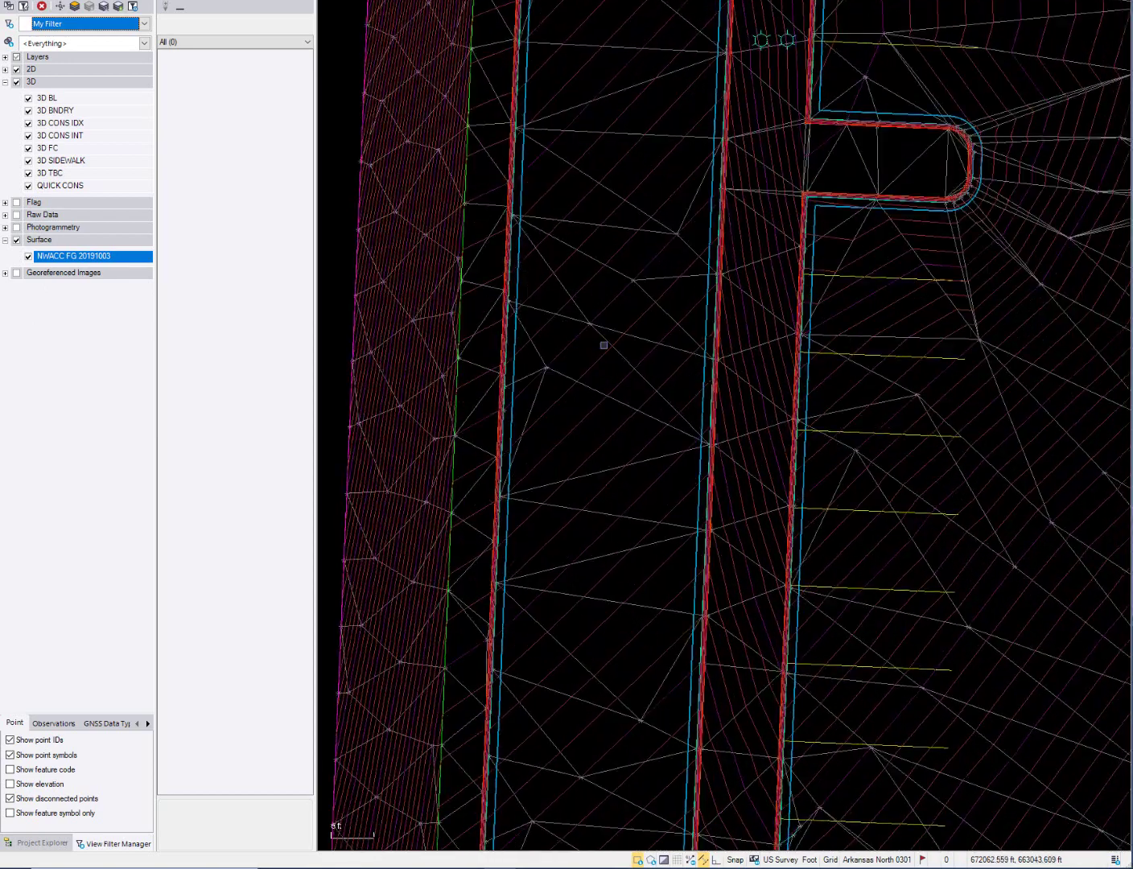
pyautogui.moveTo(625, 408); pyautogui.dragTo(598, 253, button='middle')
pyautogui.moveTo(606, 504); pyautogui.dragTo(608, 406, button='middle')
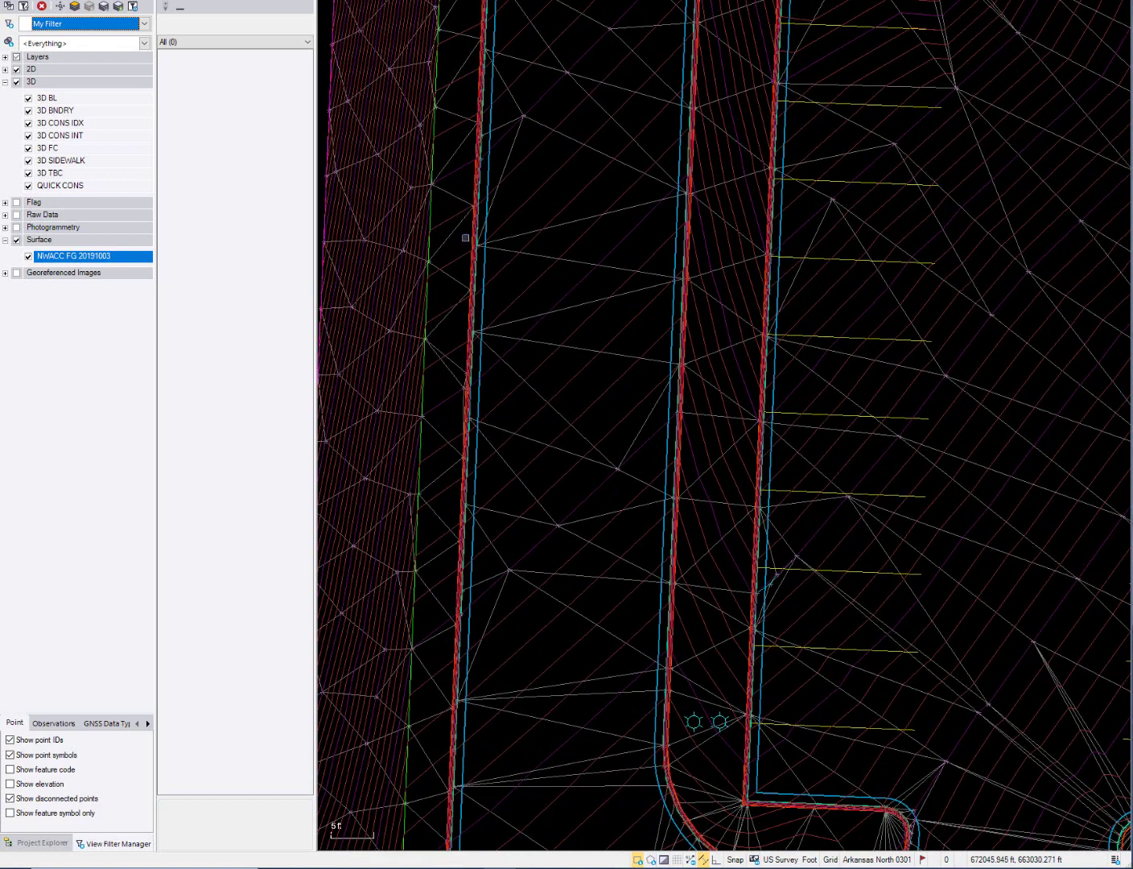
pyautogui.moveTo(571, 240); pyautogui.dragTo(524, 477, button='middle')
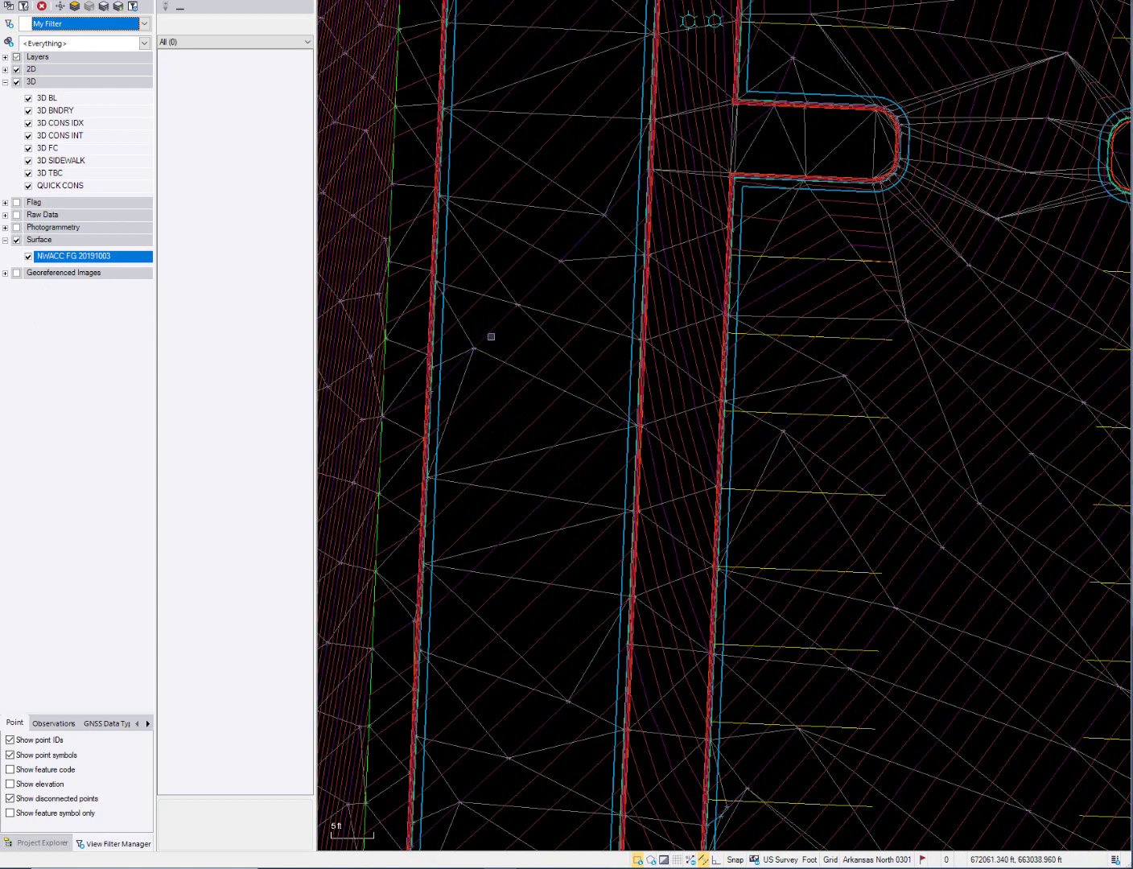
pyautogui.moveTo(522, 451); pyautogui.dragTo(535, 178, button='middle')
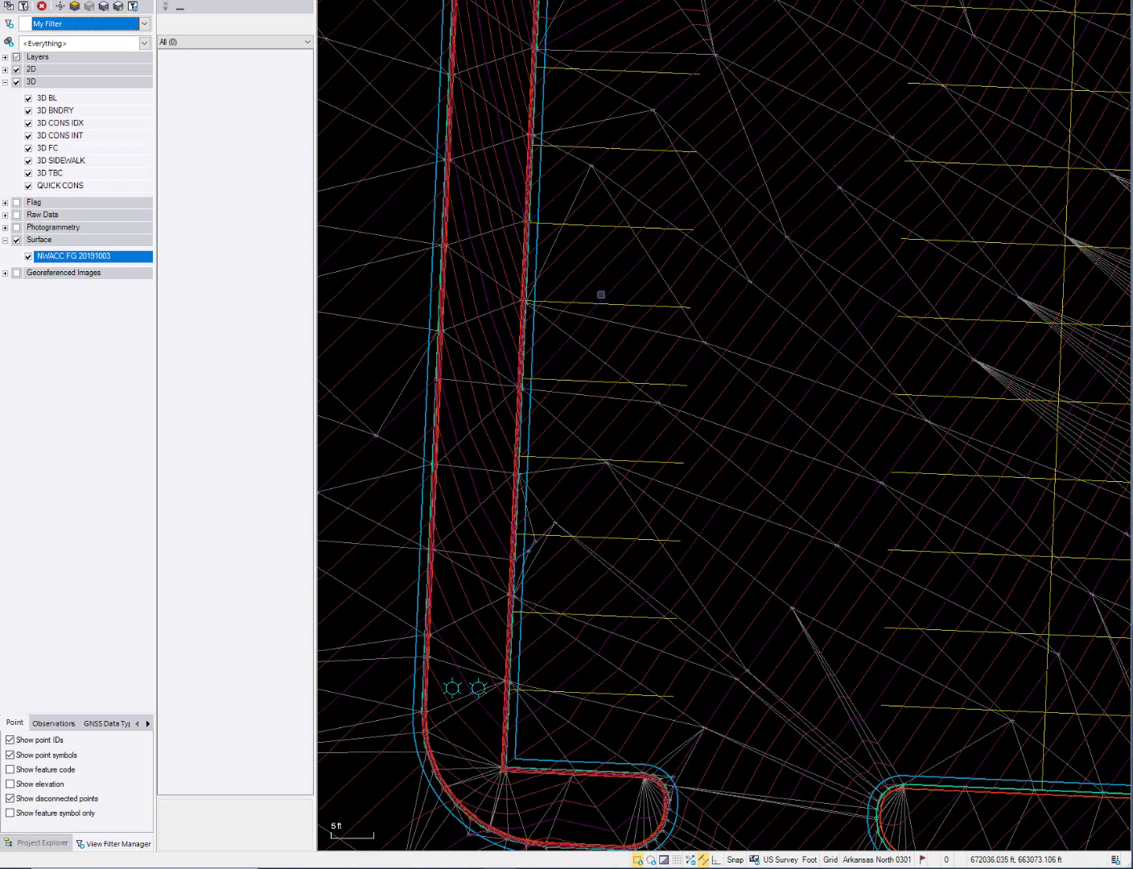
# Step: Examine the contours and triangulation across the central parking stalls, the north entrance and the curbed islands
pyautogui.moveTo(781, 392); pyautogui.dragTo(617, 436, button='middle')
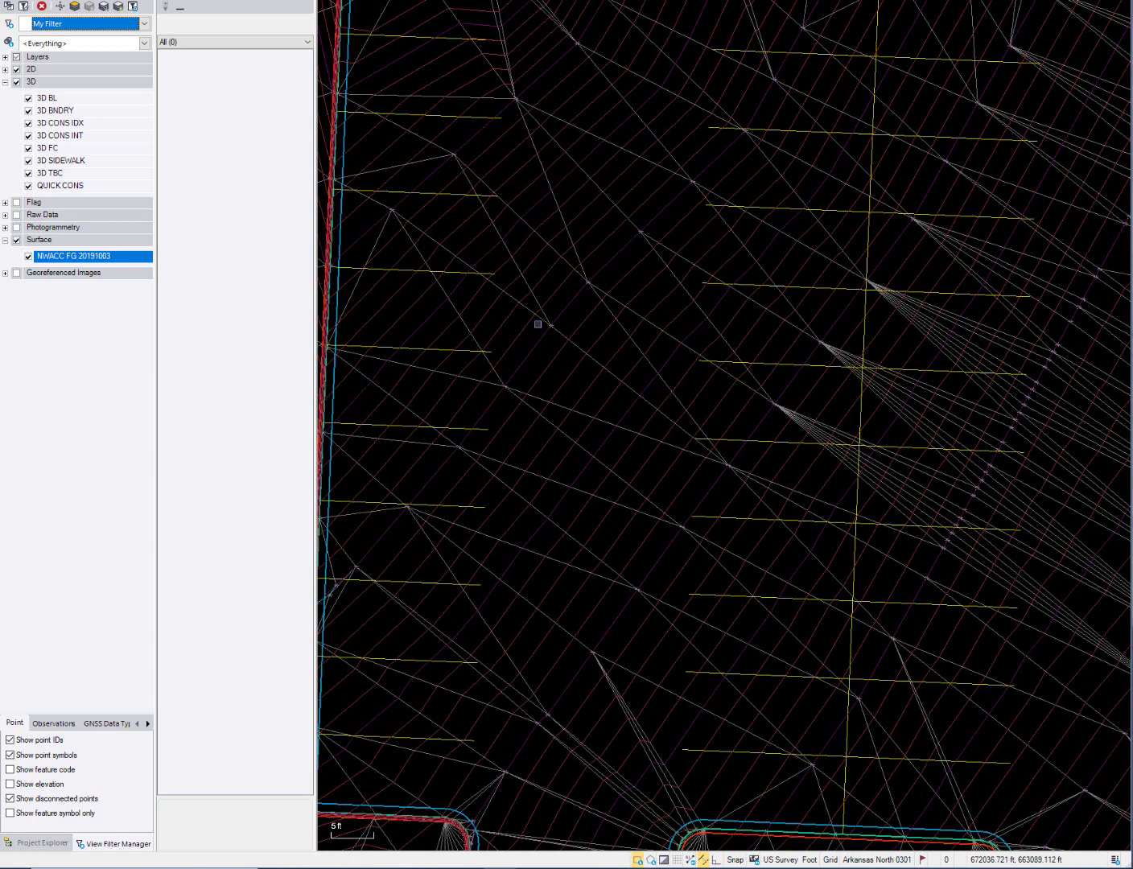
pyautogui.scroll(-4, 627, 367)
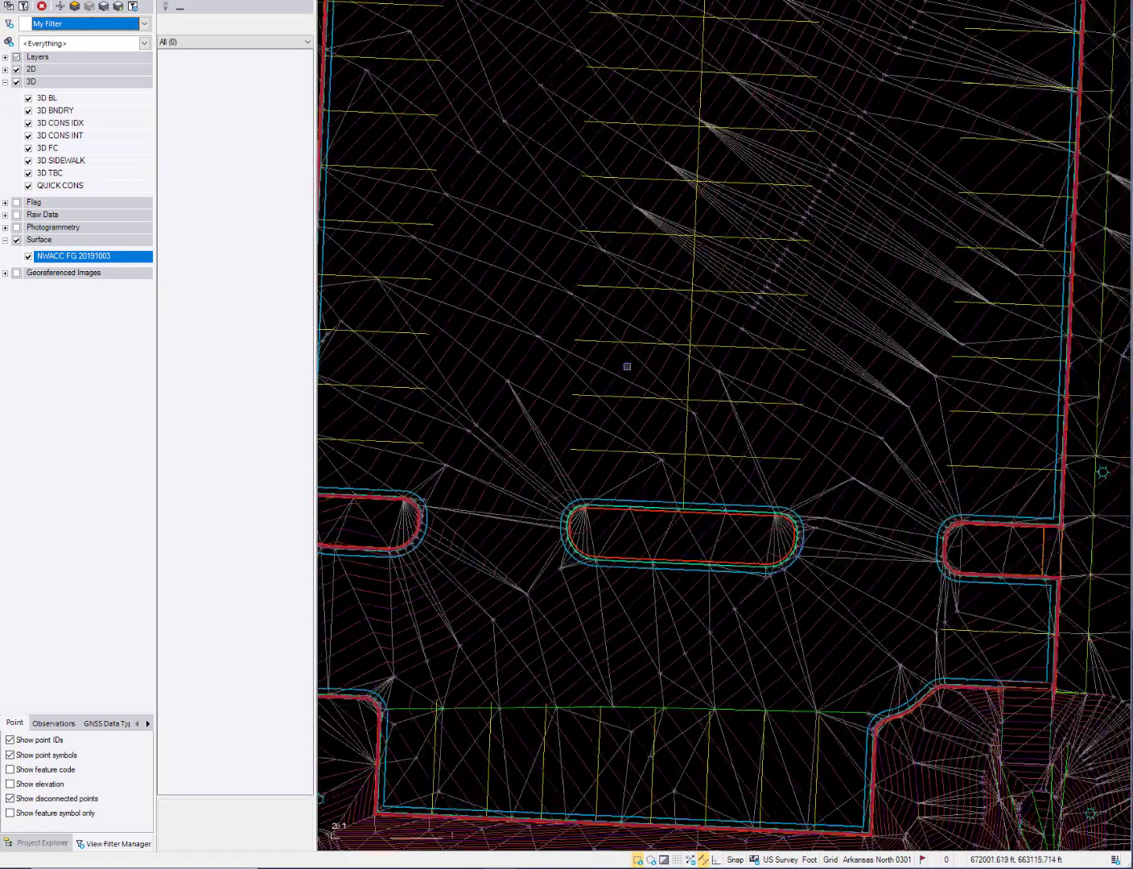
pyautogui.moveTo(659, 230); pyautogui.dragTo(638, 328, button='middle')
pyautogui.moveTo(529, 162)
pyautogui.mouseDown(button='middle')
pyautogui.moveTo(587, 313)
pyautogui.moveTo(612, 212)
pyautogui.moveTo(620, 525)
pyautogui.mouseUp(button='middle')
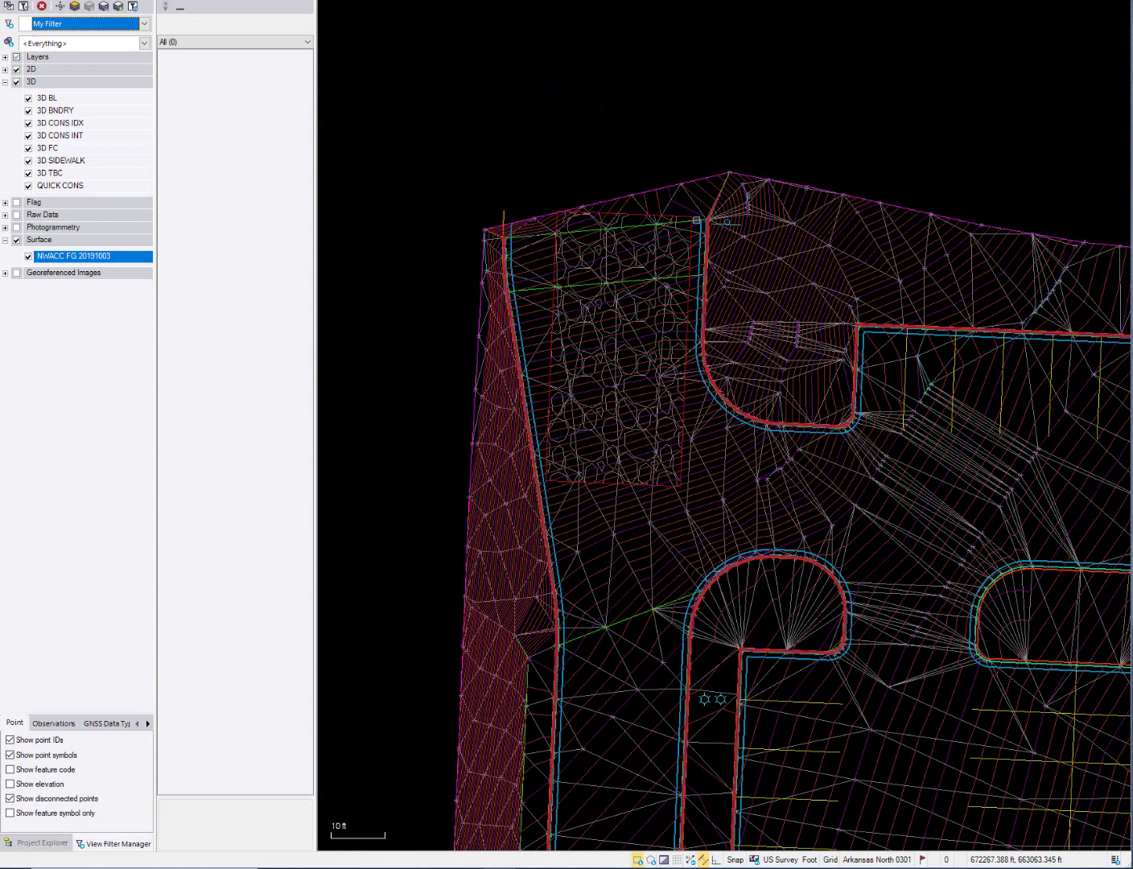
pyautogui.moveTo(696, 220)
pyautogui.moveTo(826, 554); pyautogui.dragTo(654, 372, button='middle')
pyautogui.moveTo(799, 517); pyautogui.dragTo(625, 488, button='middle')
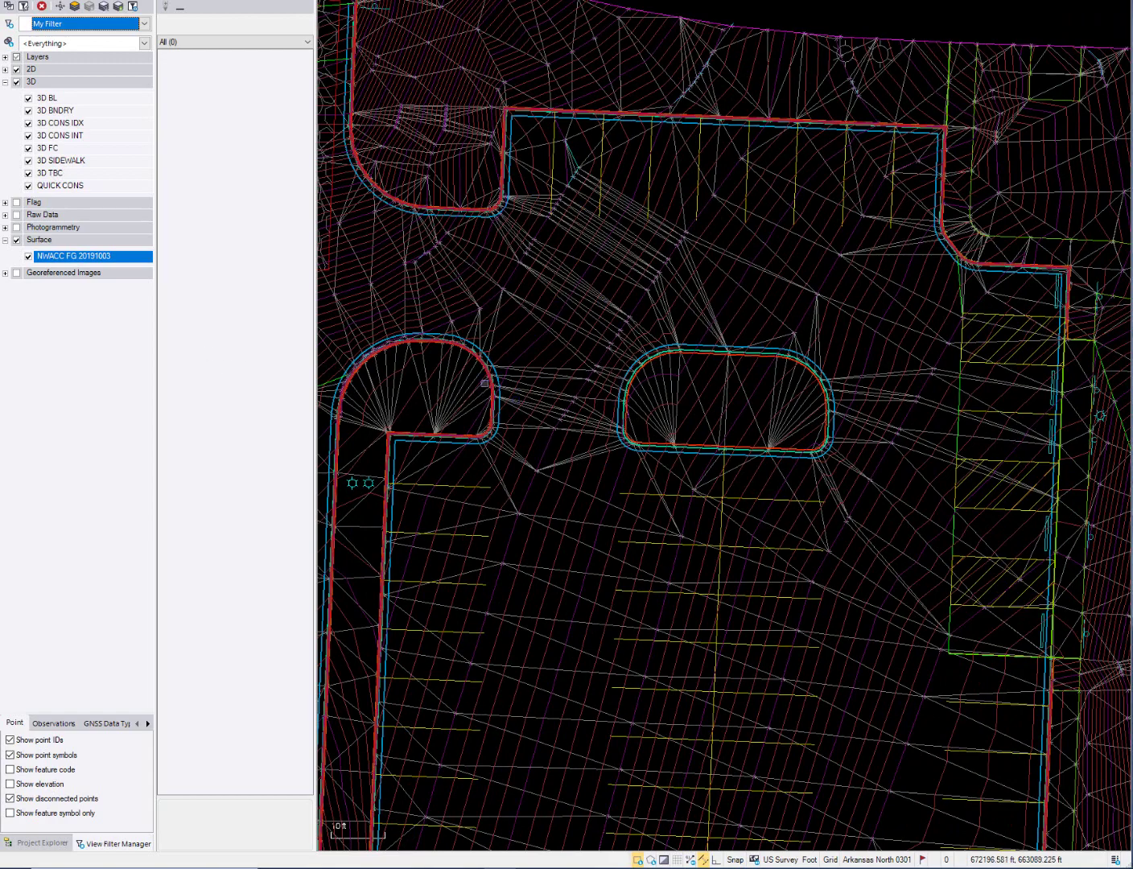
pyautogui.moveTo(407, 248); pyautogui.dragTo(656, 338, button='middle')
pyautogui.moveTo(608, 384); pyautogui.dragTo(385, 227, button='middle')
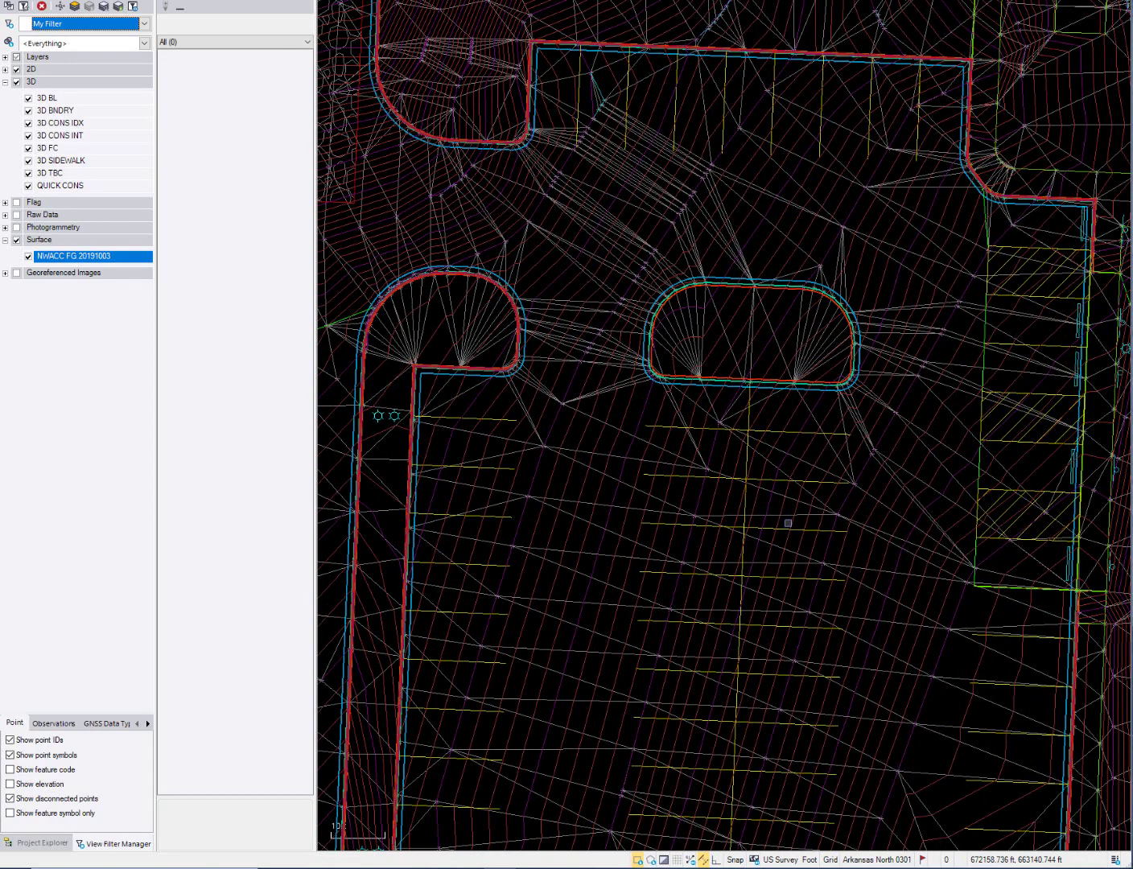
pyautogui.moveTo(788, 523); pyautogui.dragTo(830, 1, button='middle')
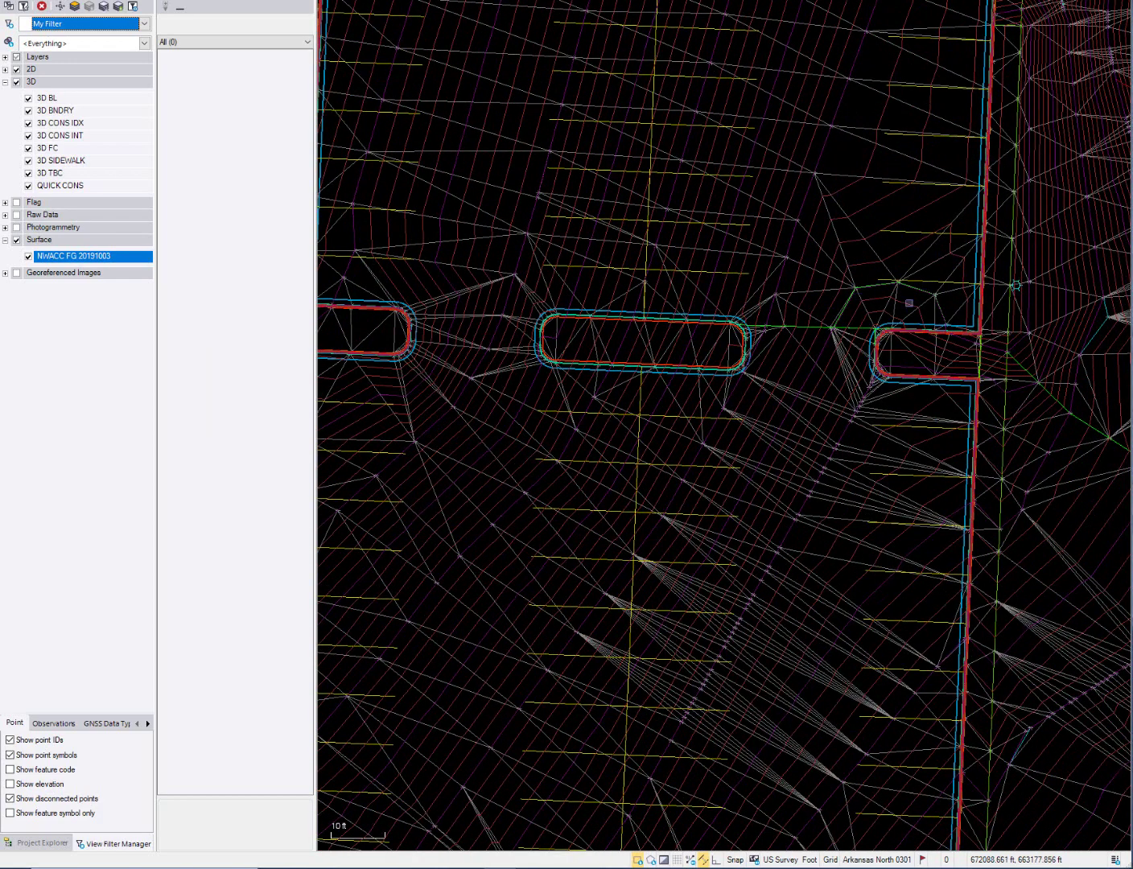
# Step: Examine the contours and triangulation around the east curbed island, the hatched accessible stalls and the northeast corner of the lot
pyautogui.scroll(4, 927, 280)
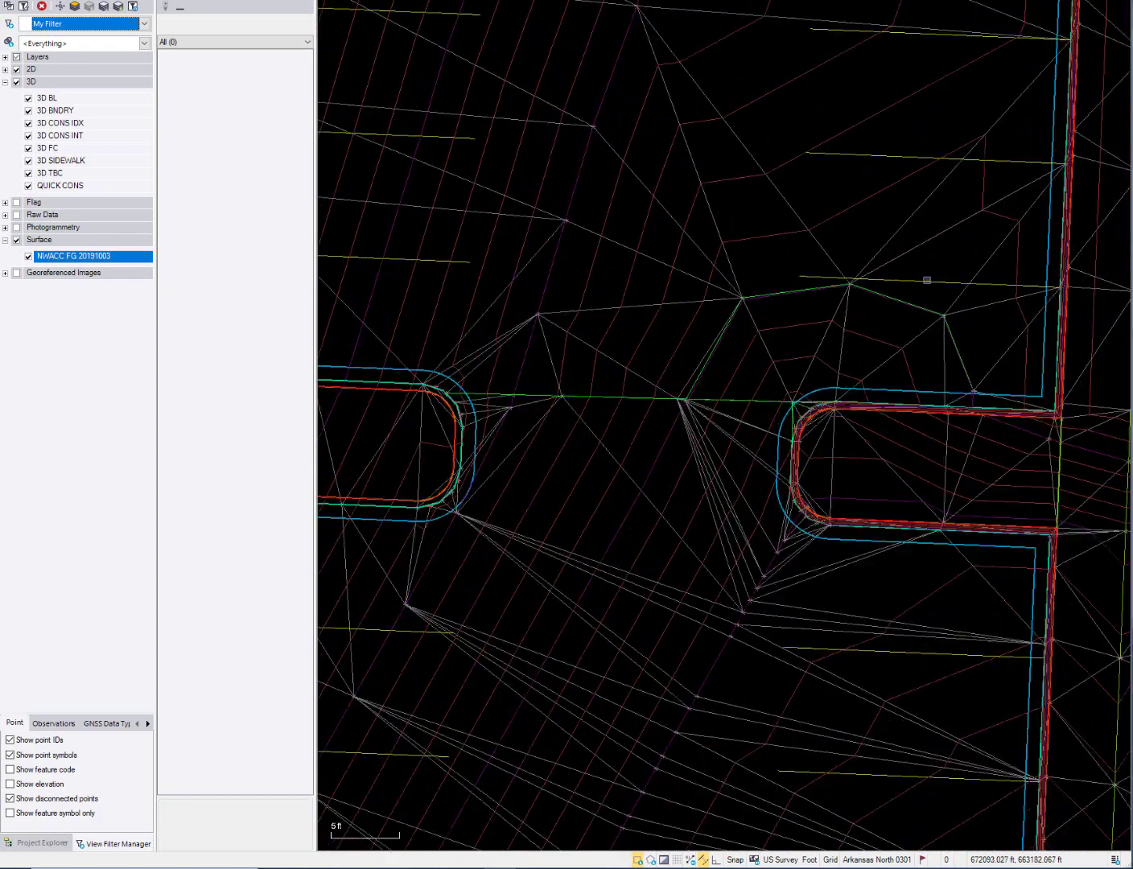
pyautogui.moveTo(957, 362); pyautogui.dragTo(868, 312, button='middle')
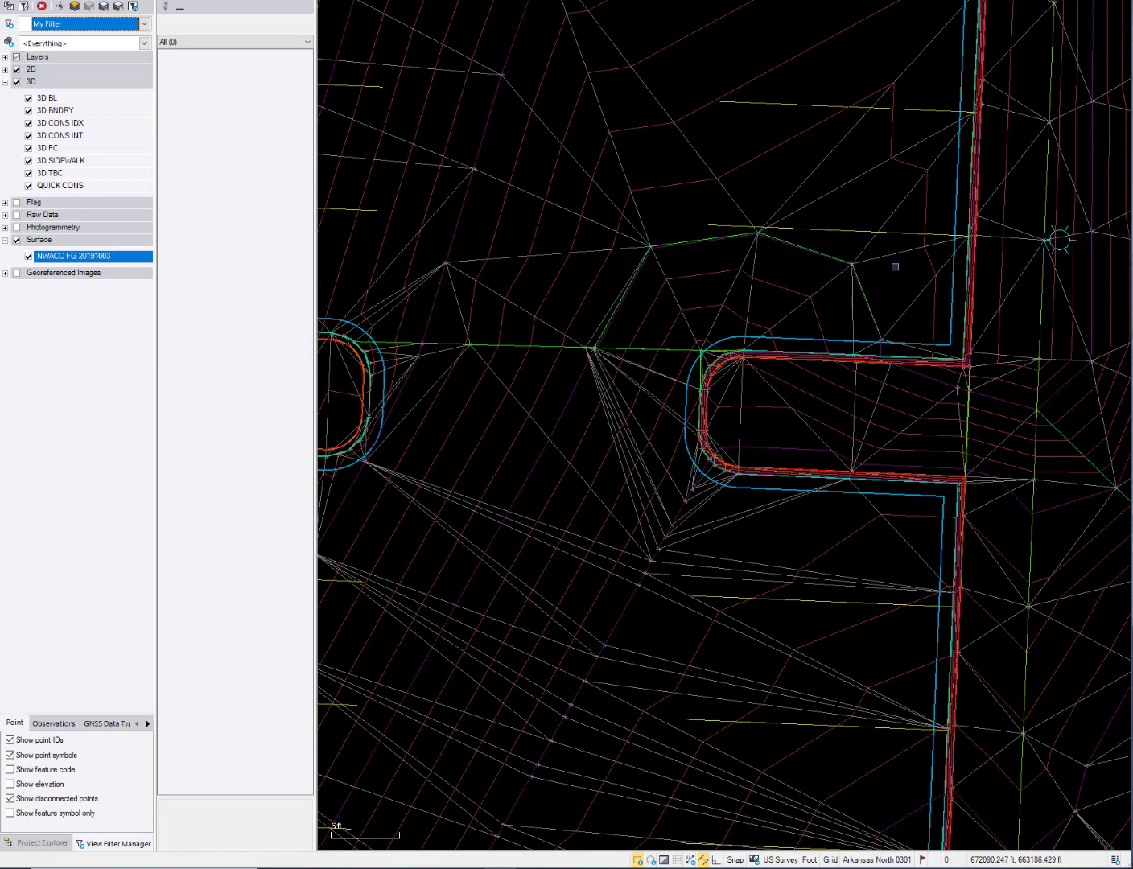
pyautogui.scroll(-5, 762, 204)
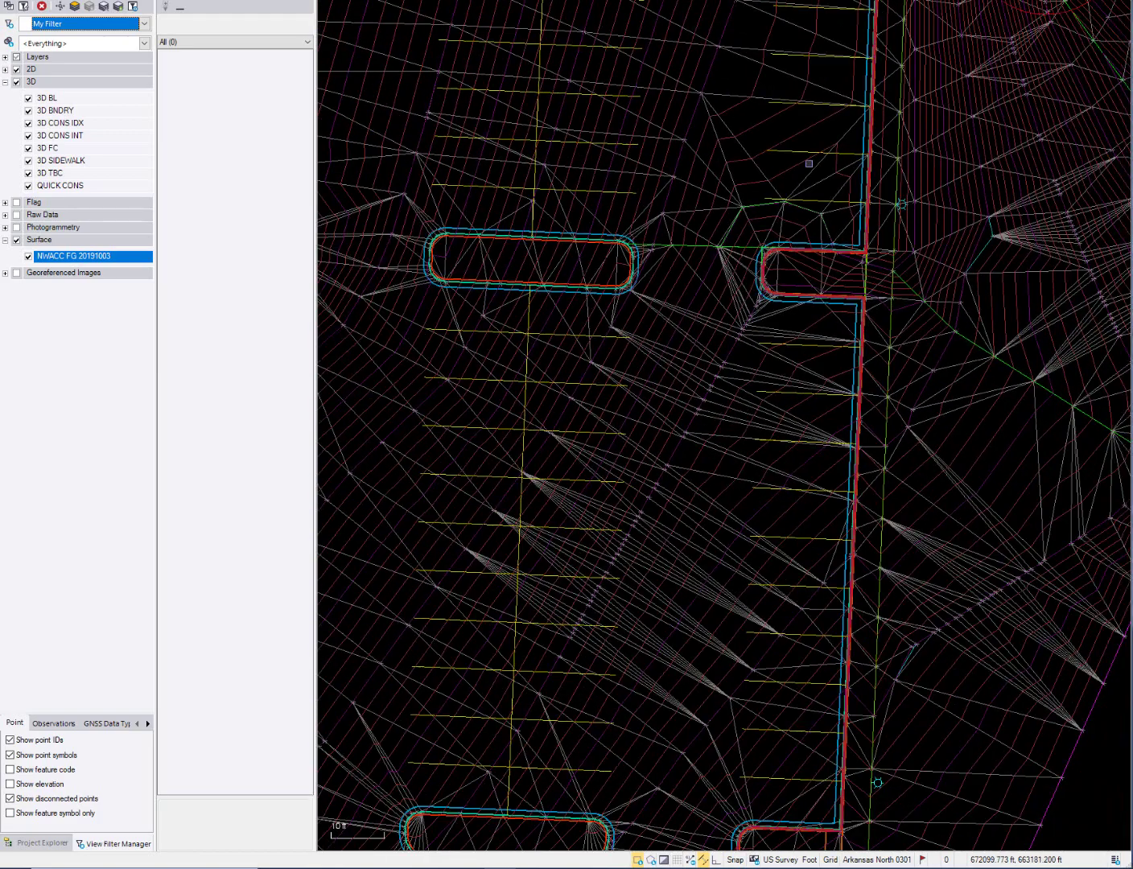
pyautogui.moveTo(806, 217); pyautogui.dragTo(804, 412, button='middle')
pyautogui.moveTo(804, 241); pyautogui.dragTo(809, 509, button='middle')
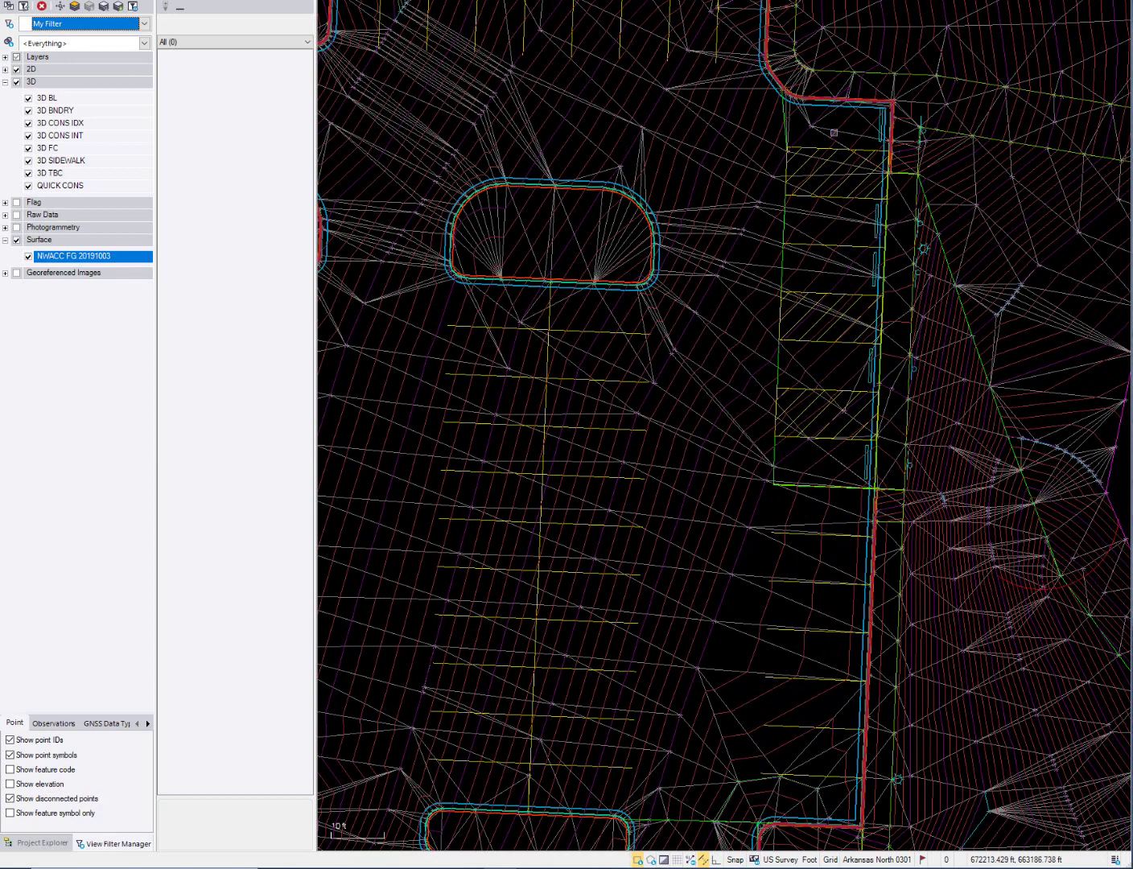
pyautogui.moveTo(858, 755); pyautogui.dragTo(848, 438, button='middle')
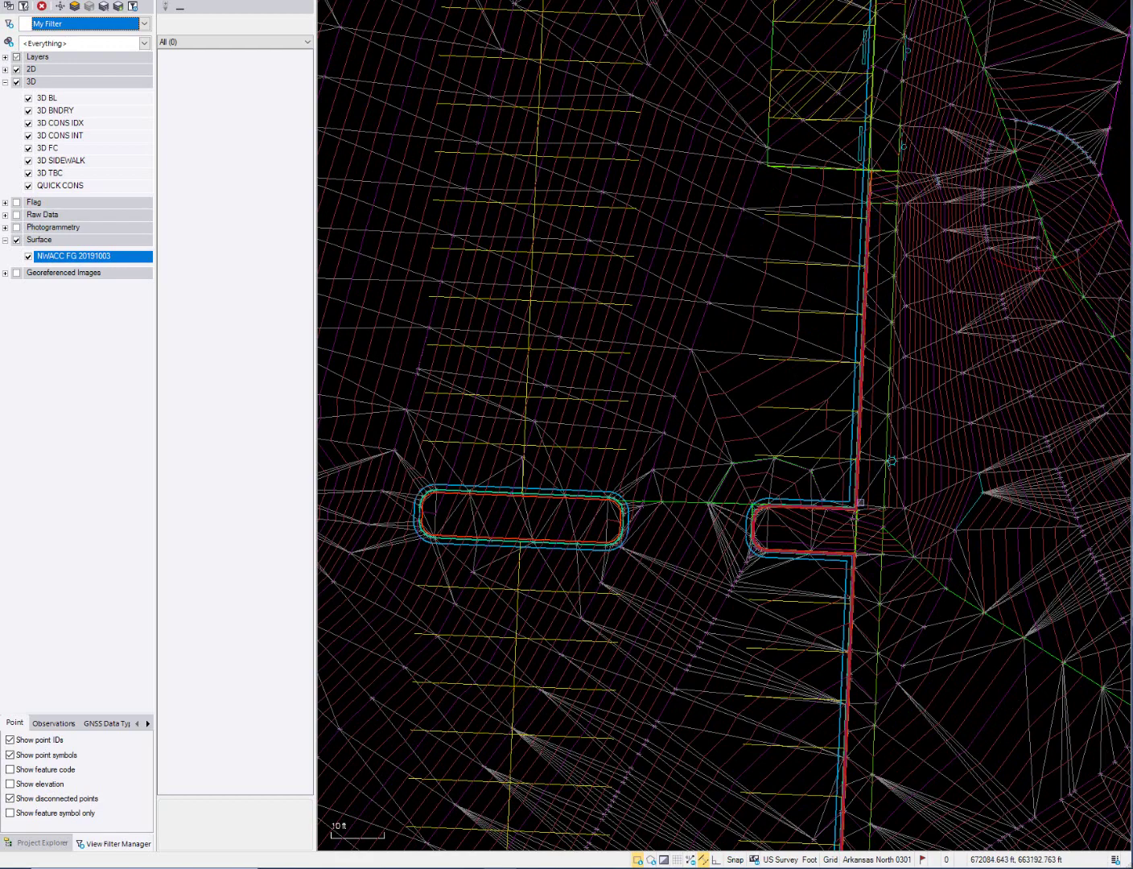
pyautogui.moveTo(854, 336); pyautogui.dragTo(822, 591, button='middle')
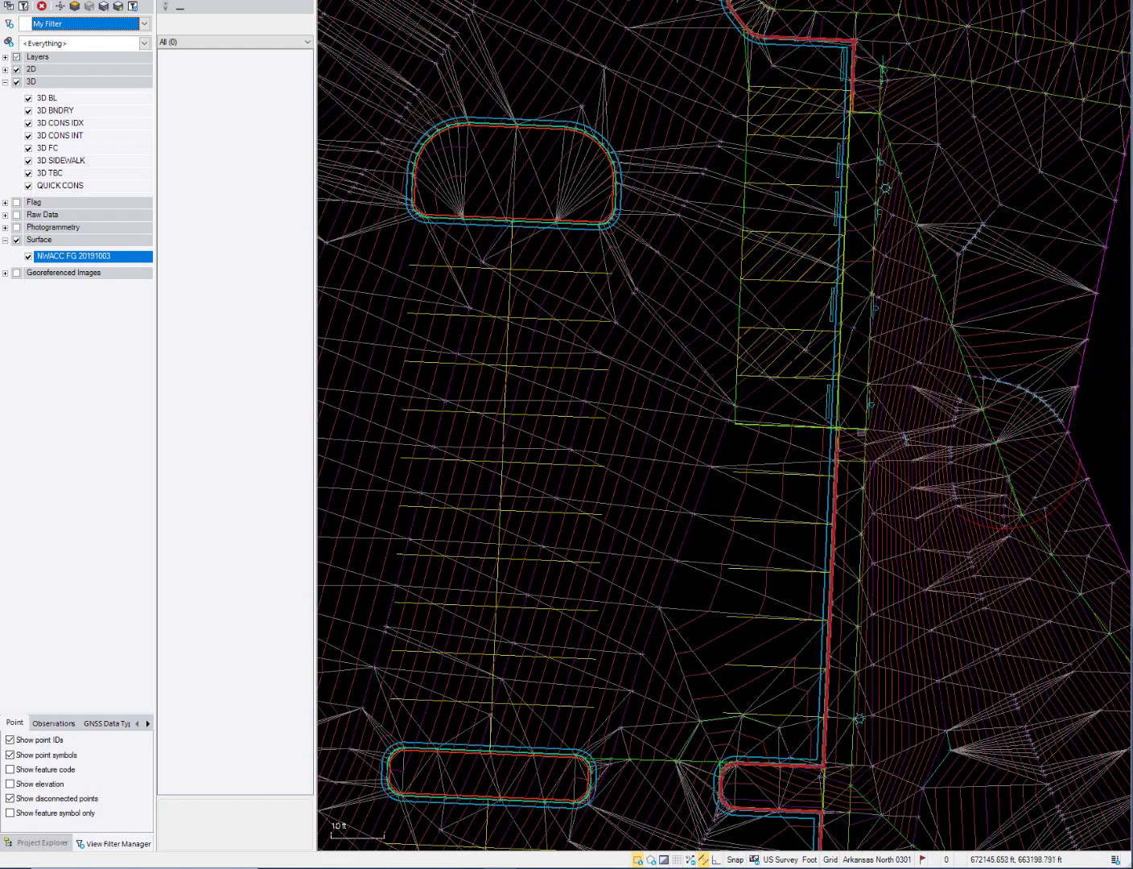
pyautogui.moveTo(837, 269); pyautogui.dragTo(930, 131, button='middle')
pyautogui.moveTo(893, 68); pyautogui.dragTo(789, 428, button='middle')
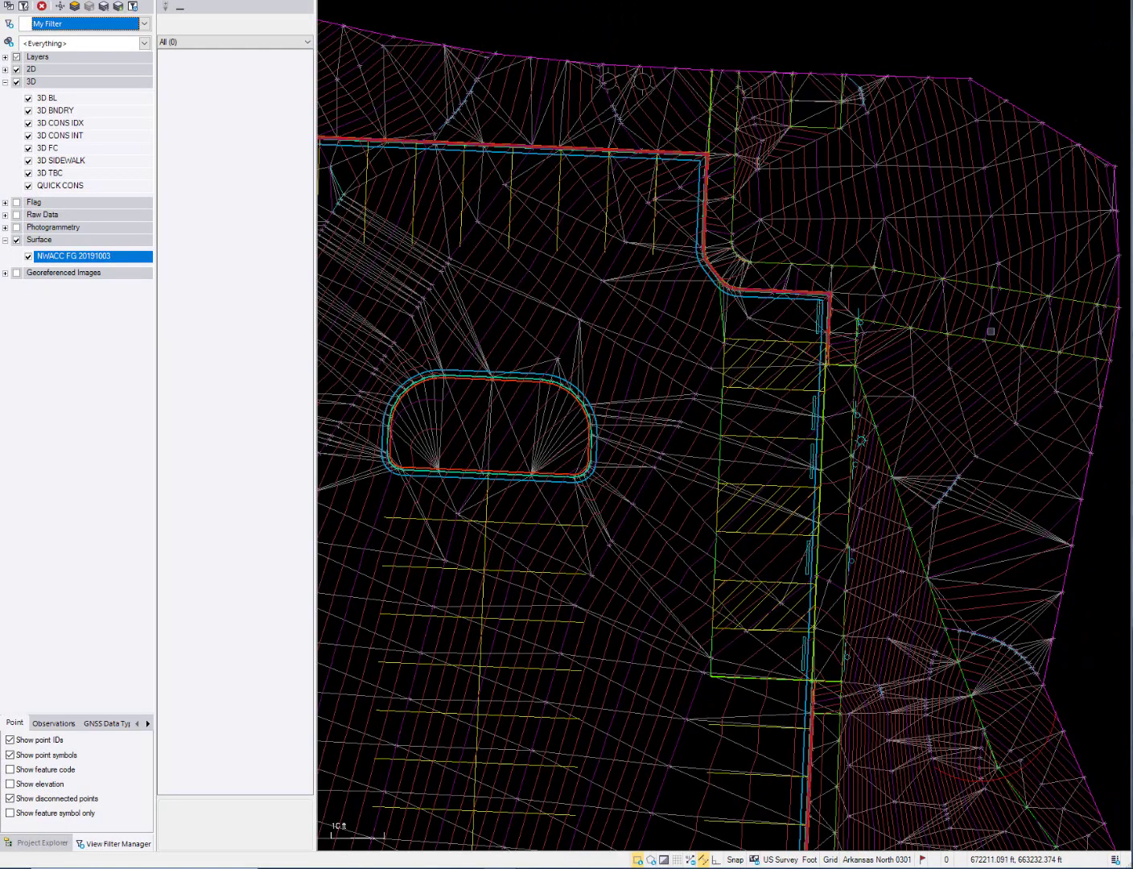
# Step: Examine the contours and triangulation across the southern stalls, the southwest drive lane, the west median and the central islands
pyautogui.moveTo(744, 356); pyautogui.dragTo(785, 143, button='middle')
pyautogui.moveTo(759, 448)
pyautogui.mouseDown(button='middle')
pyautogui.moveTo(781, 332)
pyautogui.moveTo(784, 134)
pyautogui.moveTo(776, 242)
pyautogui.mouseUp(button='middle')
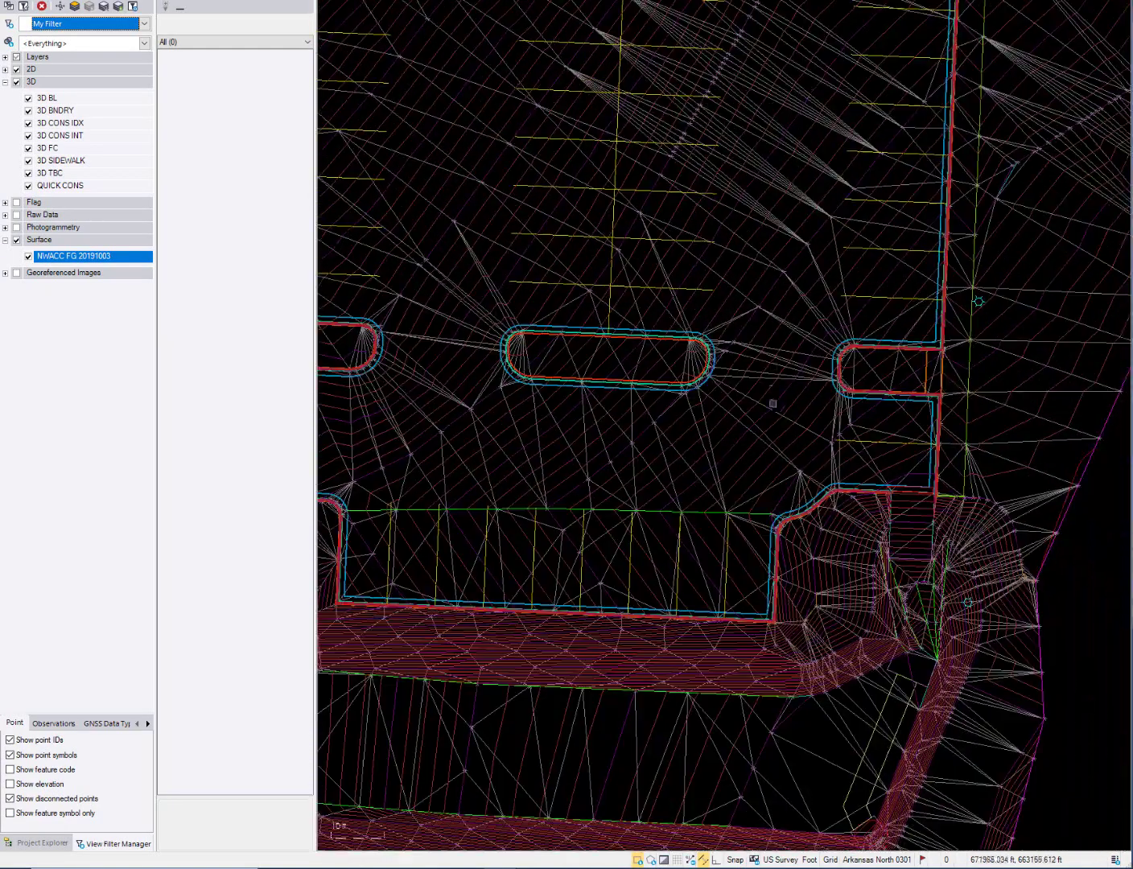
pyautogui.moveTo(792, 339); pyautogui.dragTo(860, 64, button='middle')
pyautogui.moveTo(527, 447); pyautogui.dragTo(720, 389, button='middle')
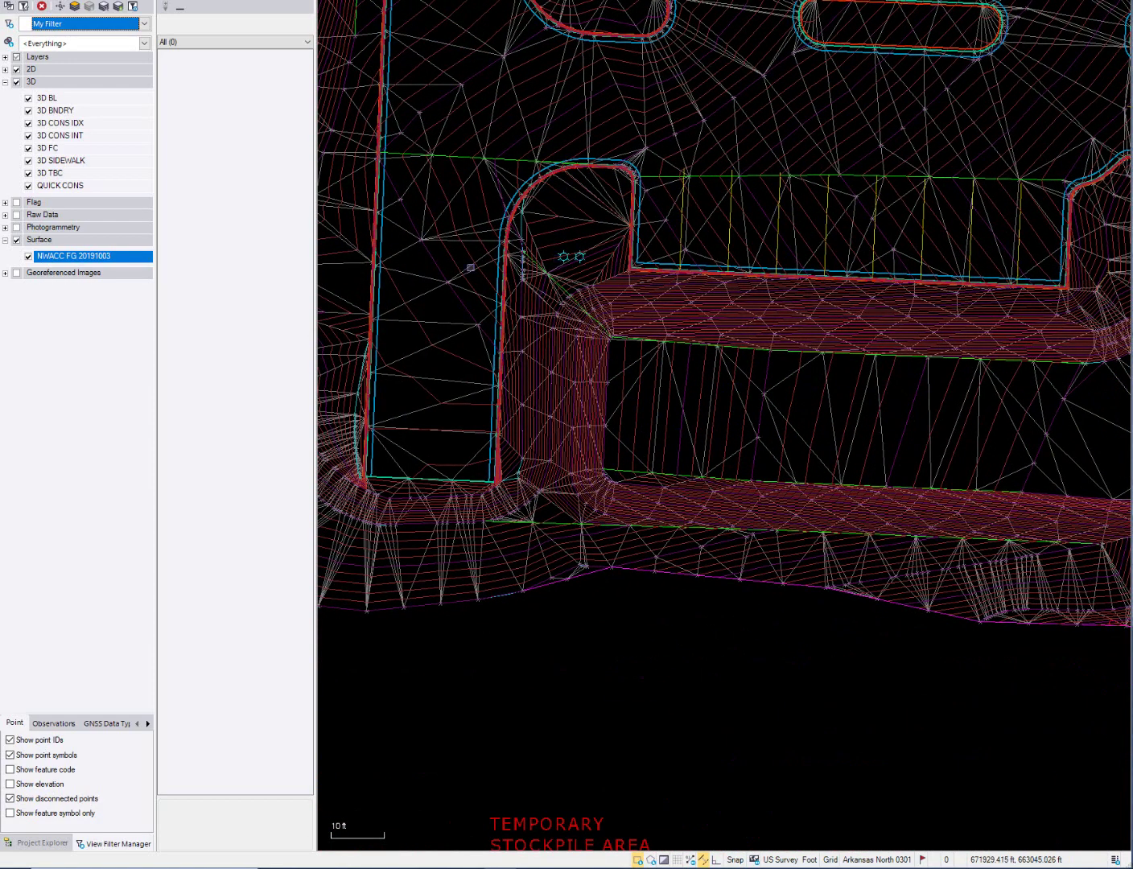
pyautogui.moveTo(593, 165); pyautogui.dragTo(575, 358, button='middle')
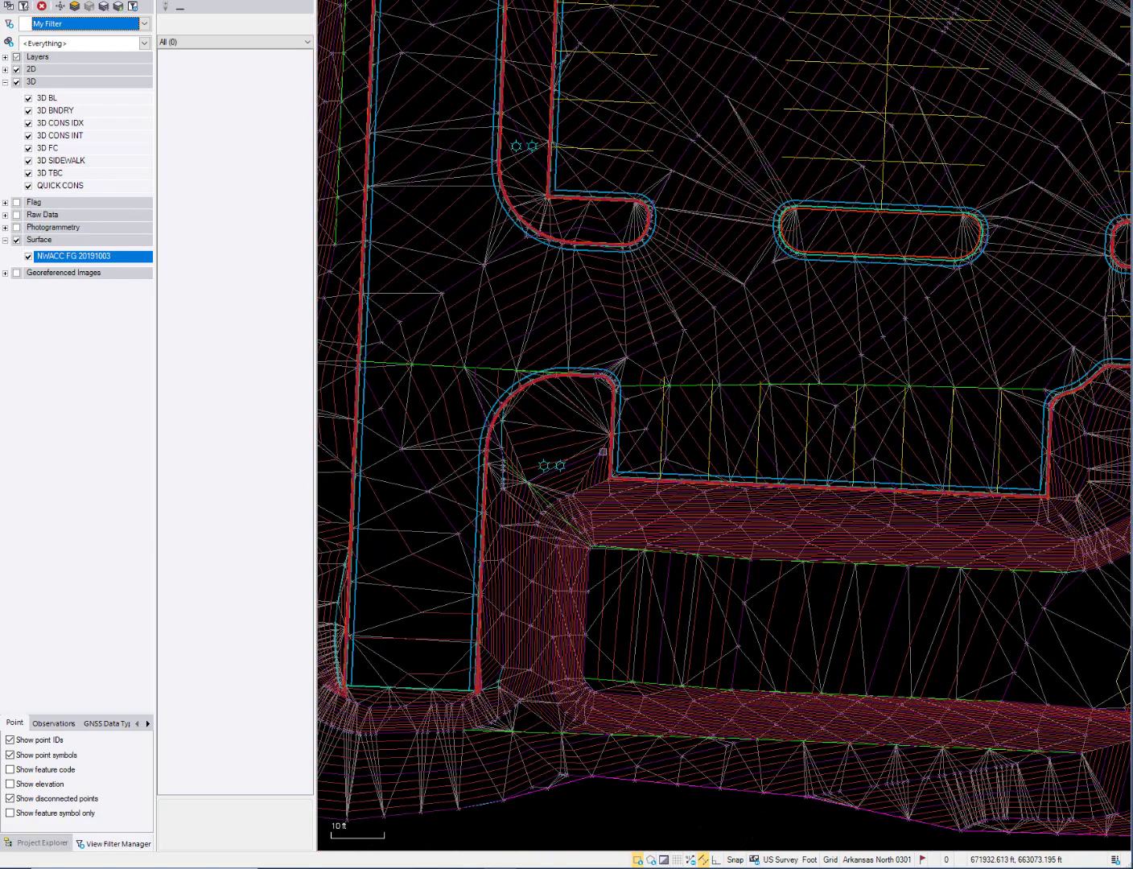
pyautogui.moveTo(545, 87)
pyautogui.mouseDown(button='middle')
pyautogui.moveTo(501, 298)
pyautogui.moveTo(519, 467)
pyautogui.mouseUp(button='middle')
pyautogui.moveTo(503, 74); pyautogui.dragTo(483, 316, button='middle')
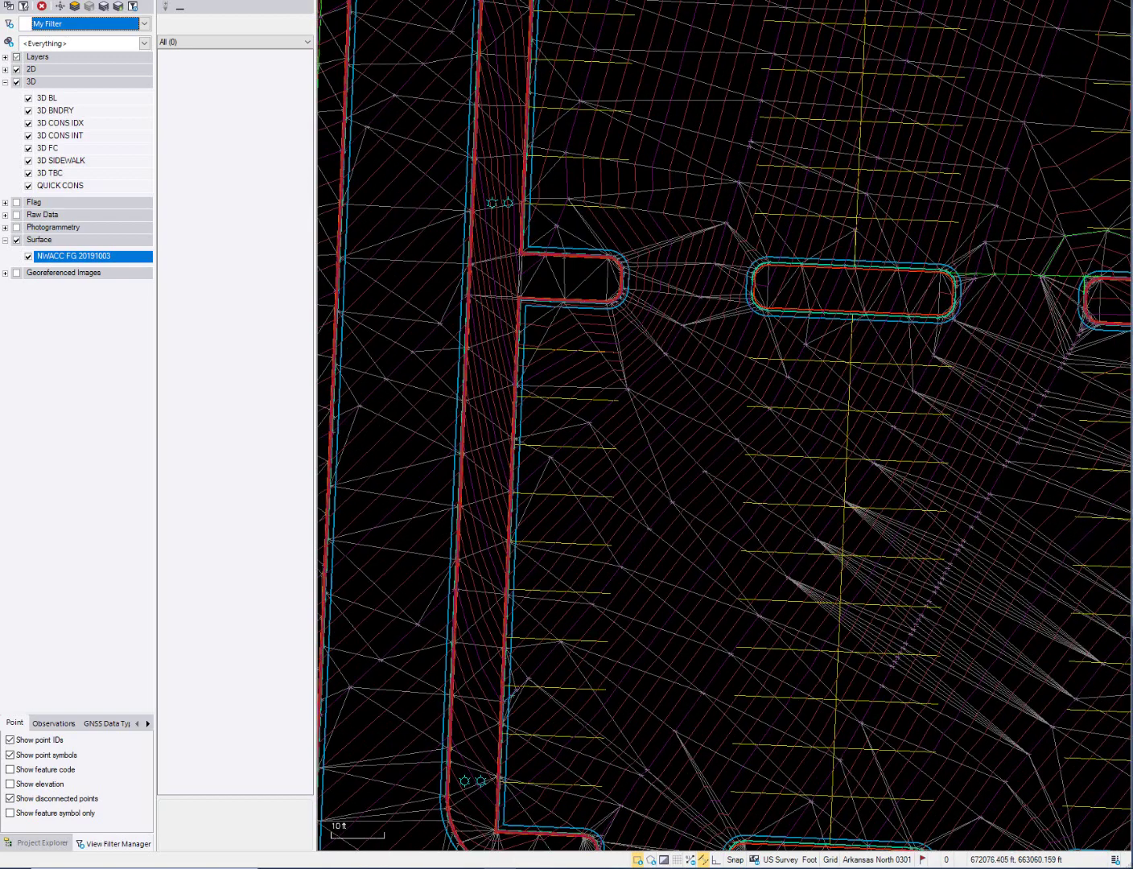
pyautogui.moveTo(547, 390); pyautogui.dragTo(525, 56, button='middle')
pyautogui.moveTo(699, 544); pyautogui.dragTo(633, 438, button='middle')
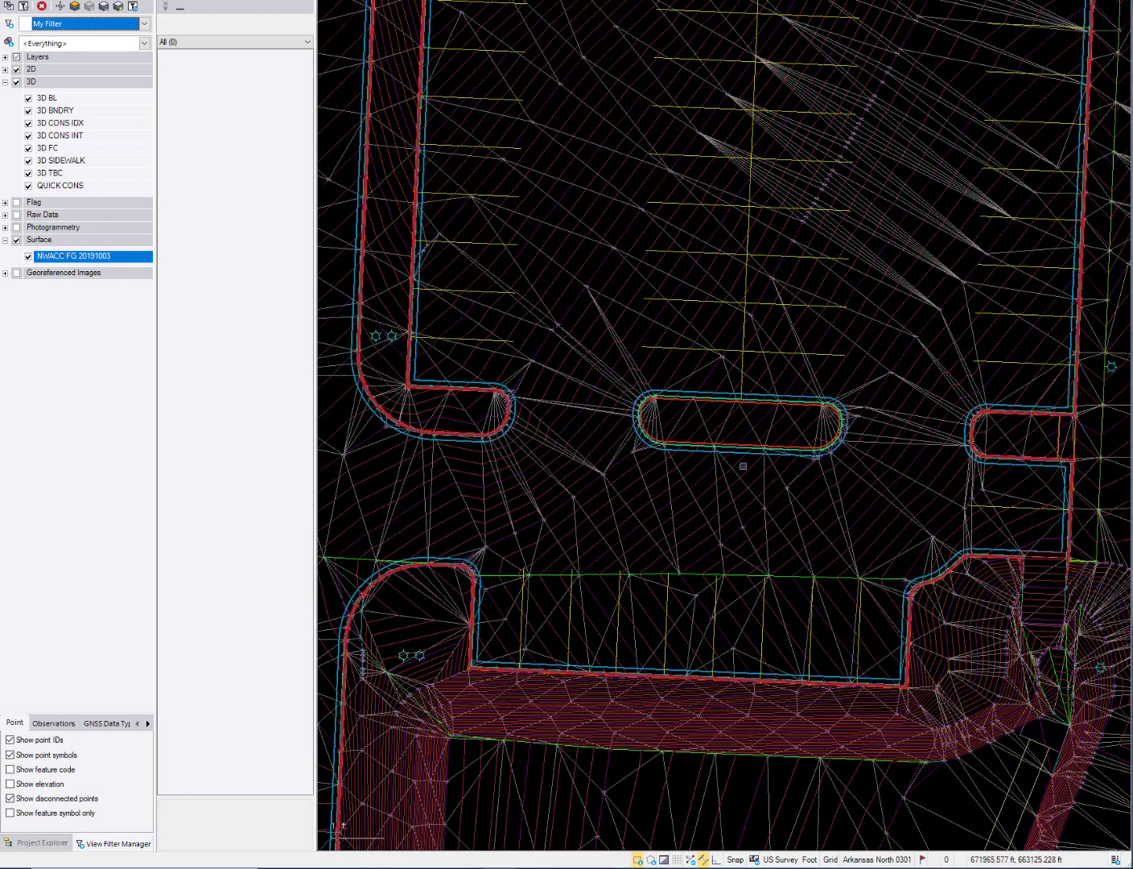
pyautogui.moveTo(765, 201); pyautogui.dragTo(744, 515, button='middle')
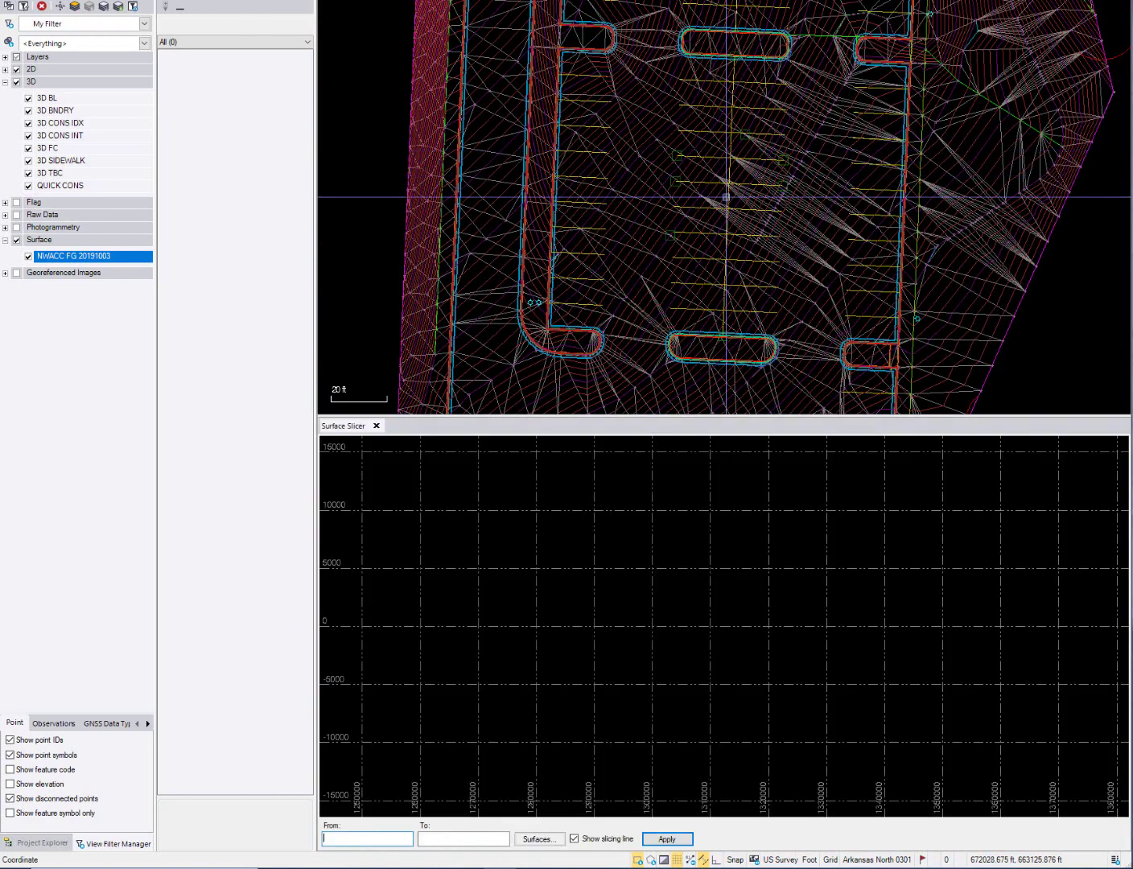
# Step: Slice the surface north to south through the southern central island with Surface Slicer and inspect the slopes and linework in the profile
pyautogui.moveTo(735, 293); pyautogui.dragTo(727, 211, button='middle')
pyautogui.click(701, 187)
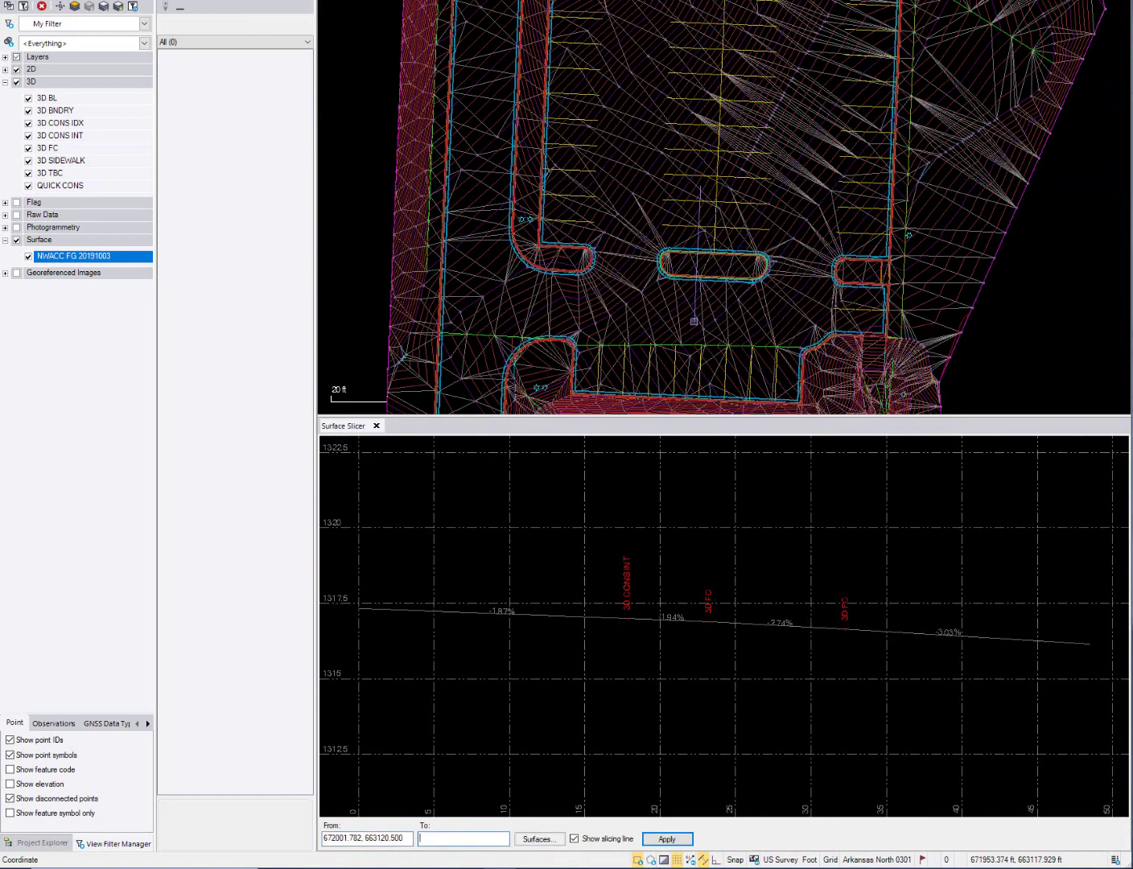
pyautogui.click(693, 321)
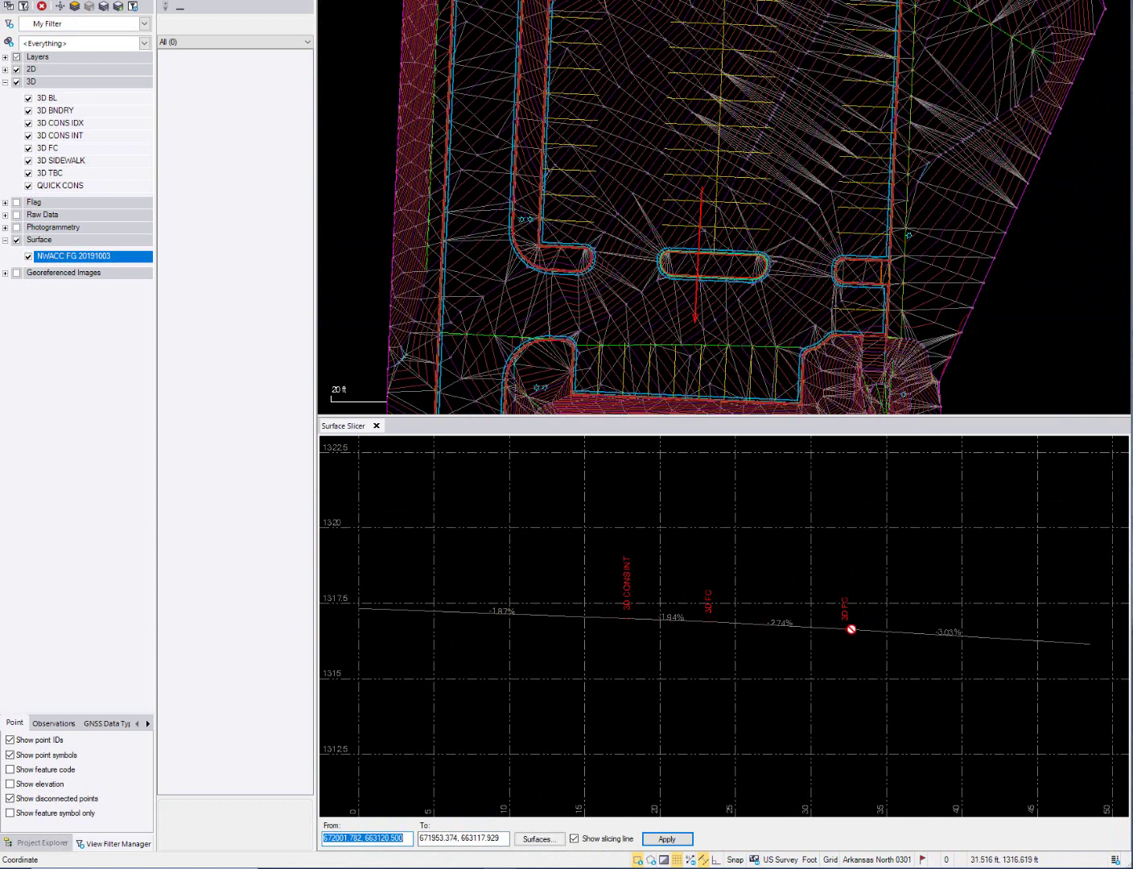
pyautogui.scroll(2, 717, 622)
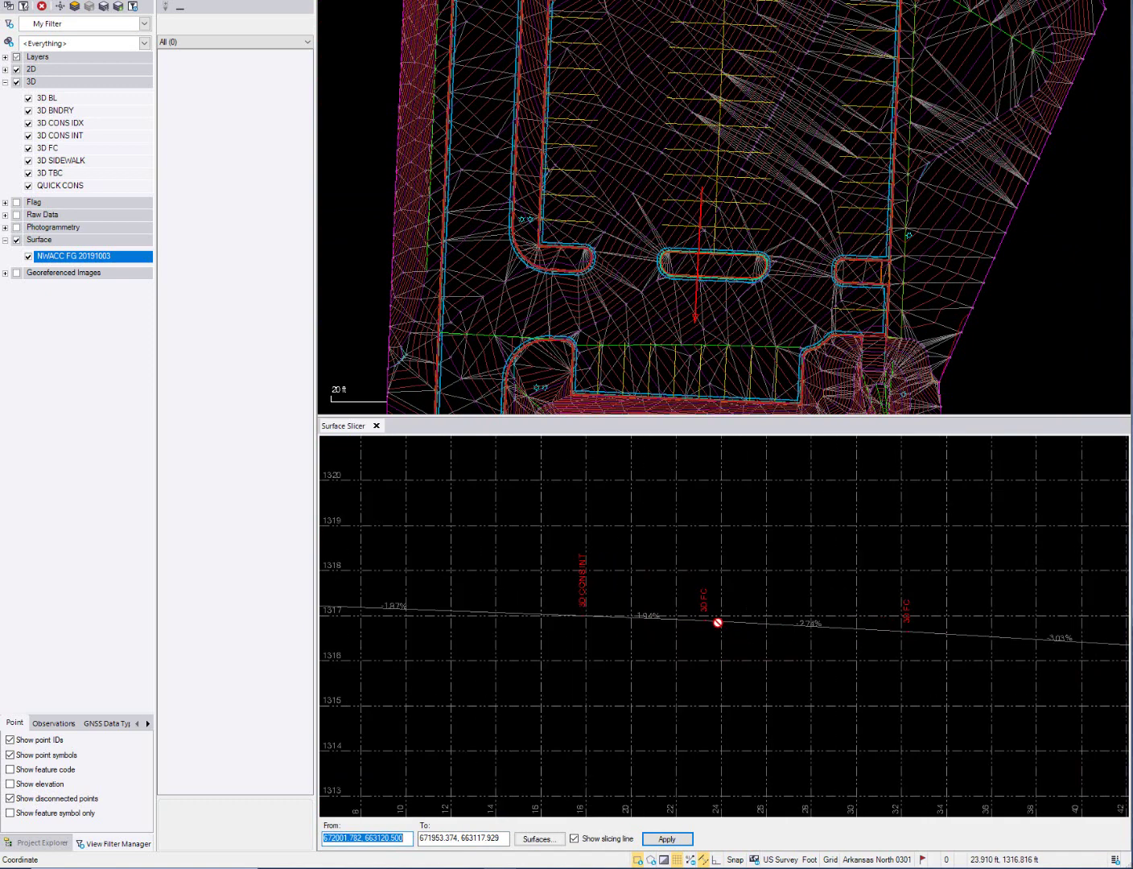
pyautogui.scroll(1, 717, 621)
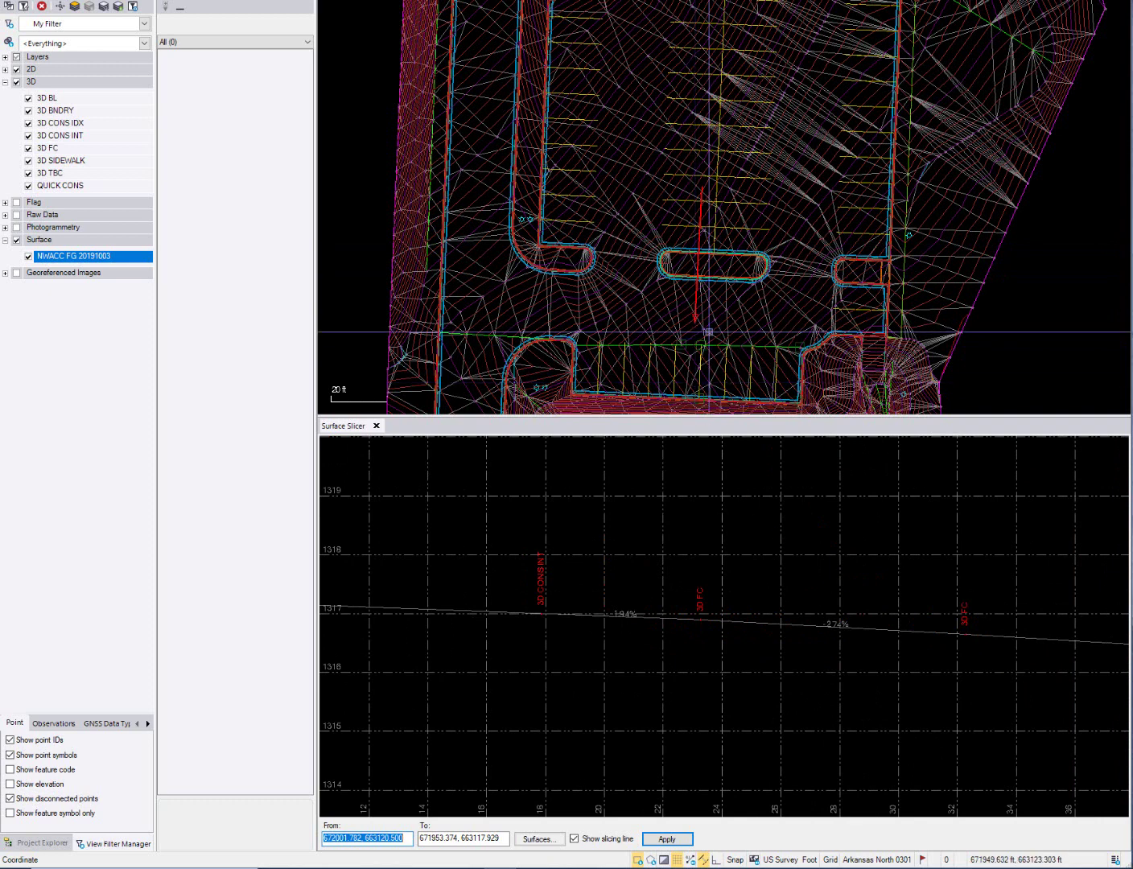
# Step: Slice the surface through the southwest curbed island and across the west median to check the curb profiles, and close the Surface Slicer
pyautogui.click(573, 186)
pyautogui.click(563, 300)
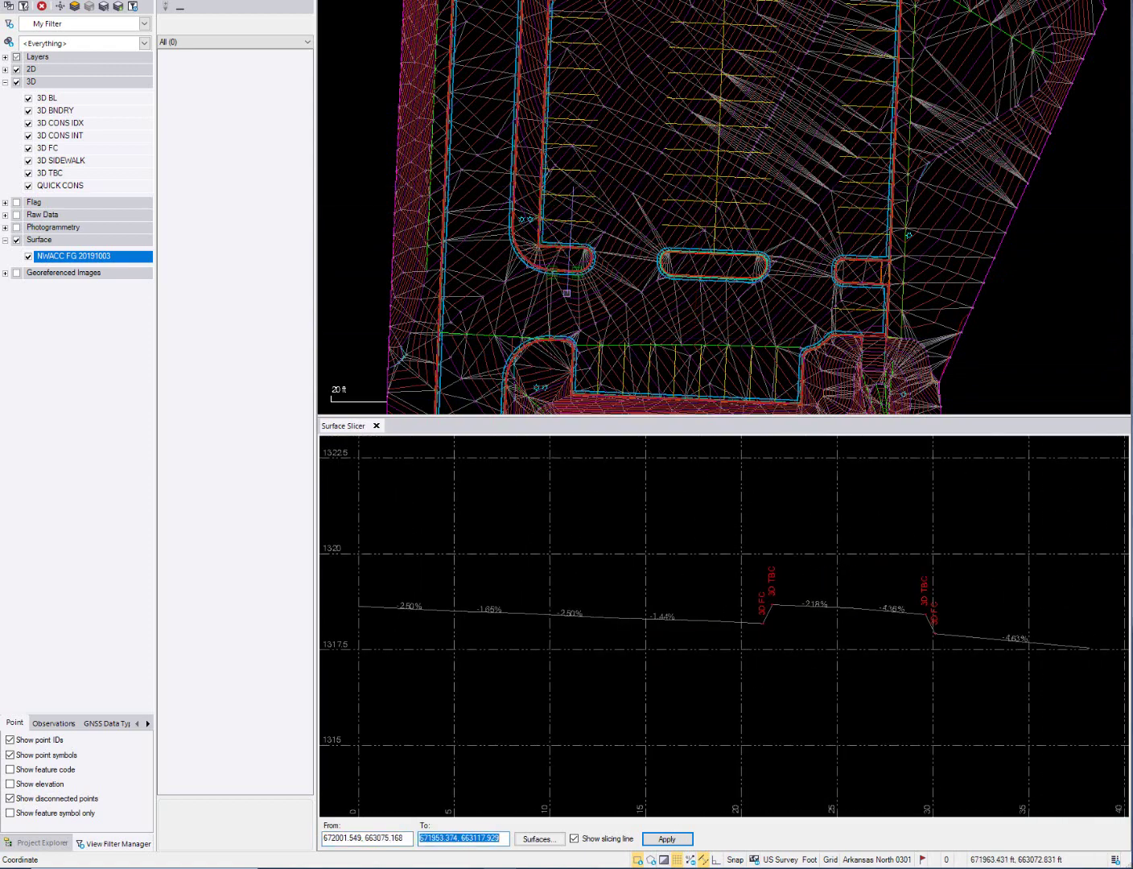
pyautogui.scroll(1, 596, 186)
pyautogui.moveTo(556, 152); pyautogui.dragTo(569, 343, button='middle')
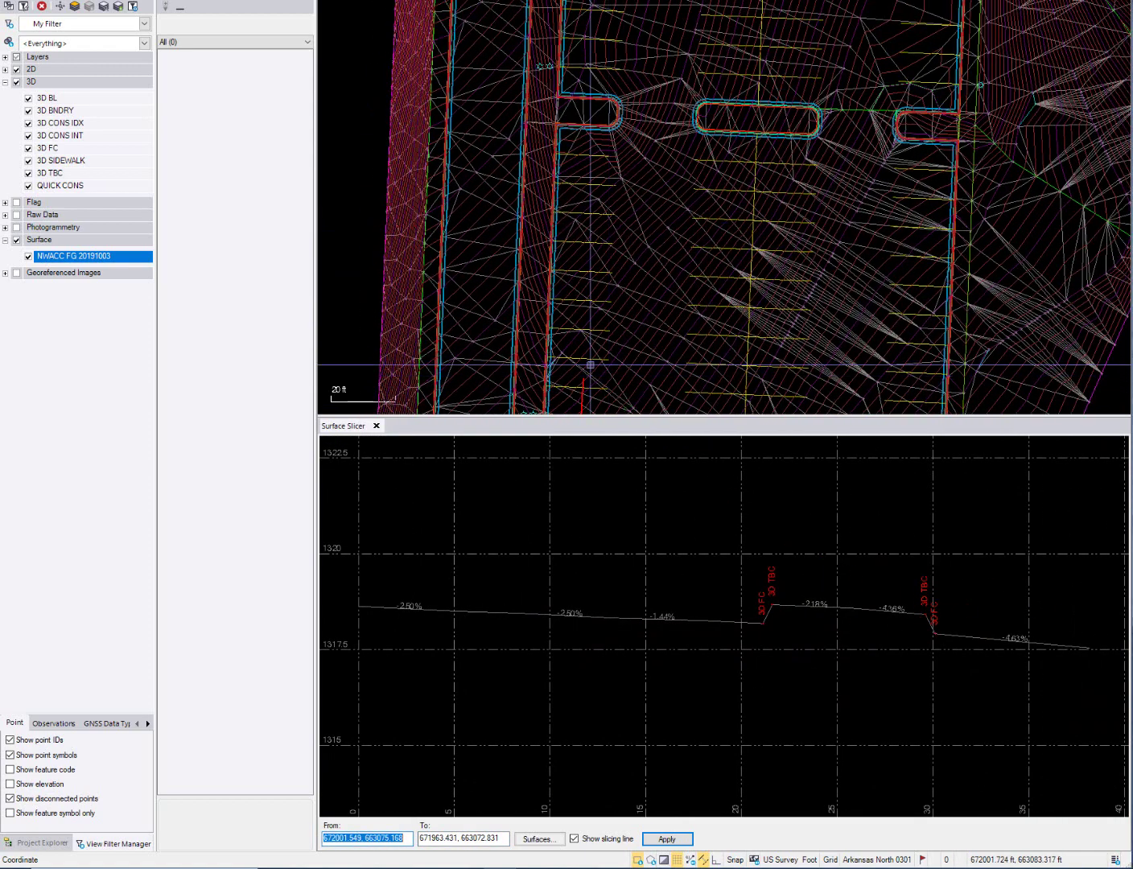
pyautogui.click(471, 205)
pyautogui.click(588, 210)
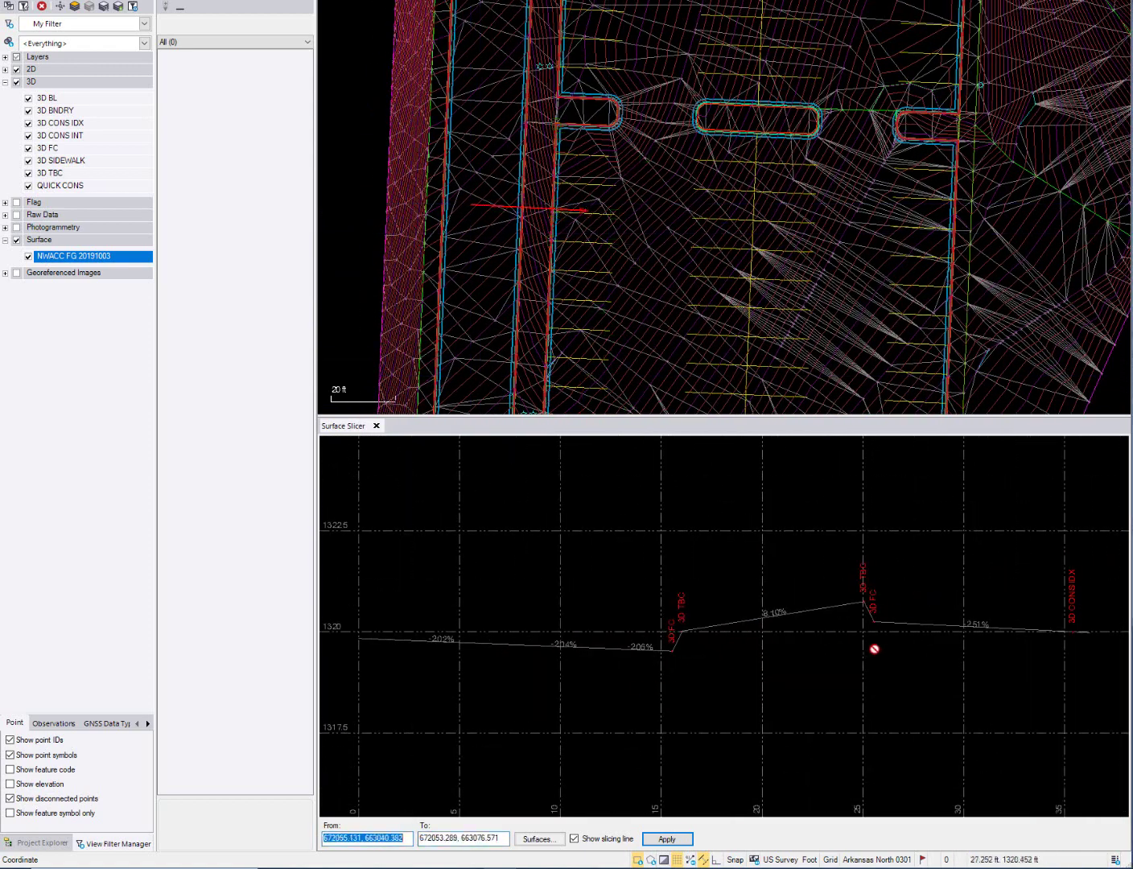
pyautogui.moveTo(732, 346); pyautogui.dragTo(749, 151, button='middle')
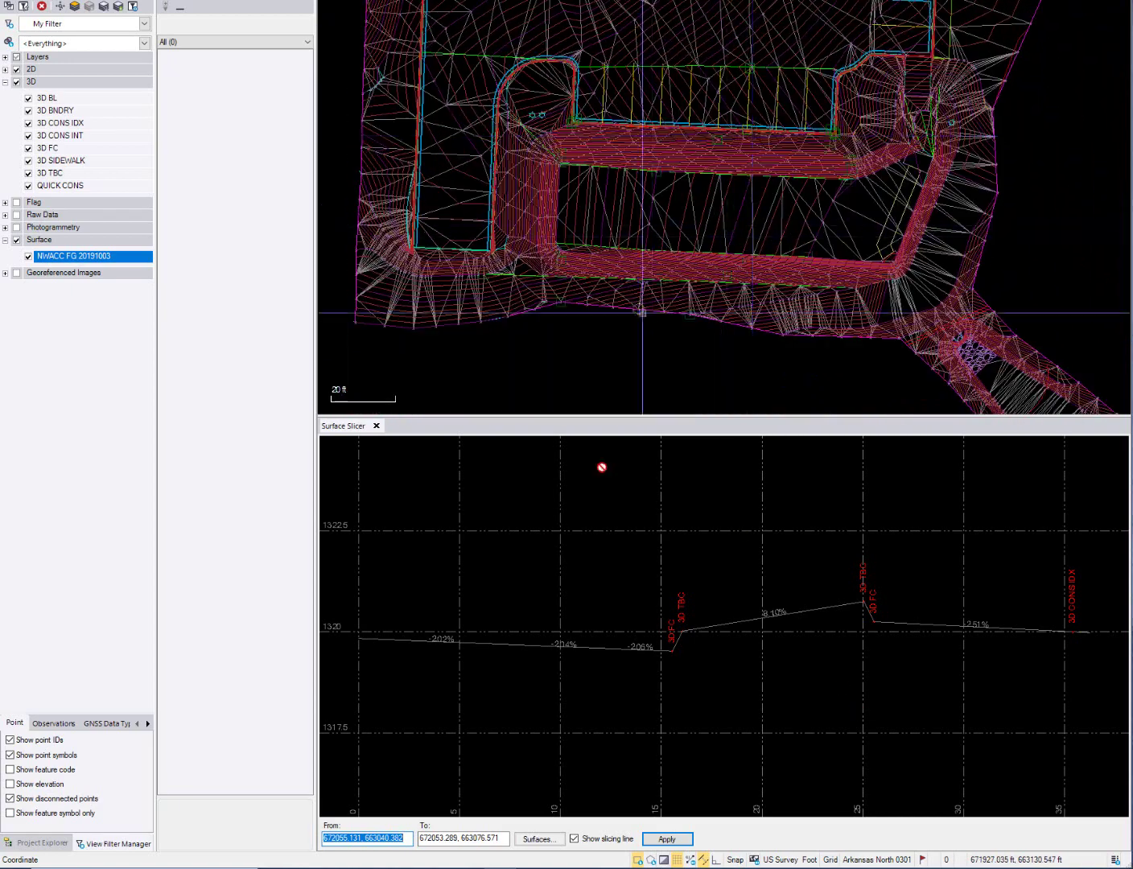
pyautogui.click(376, 426)
# Step: Examine the contours and triangulation around the southeast inlet, the basin's side slopes and the riprap outlet channel
pyautogui.moveTo(1045, 370); pyautogui.dragTo(851, 246, button='middle')
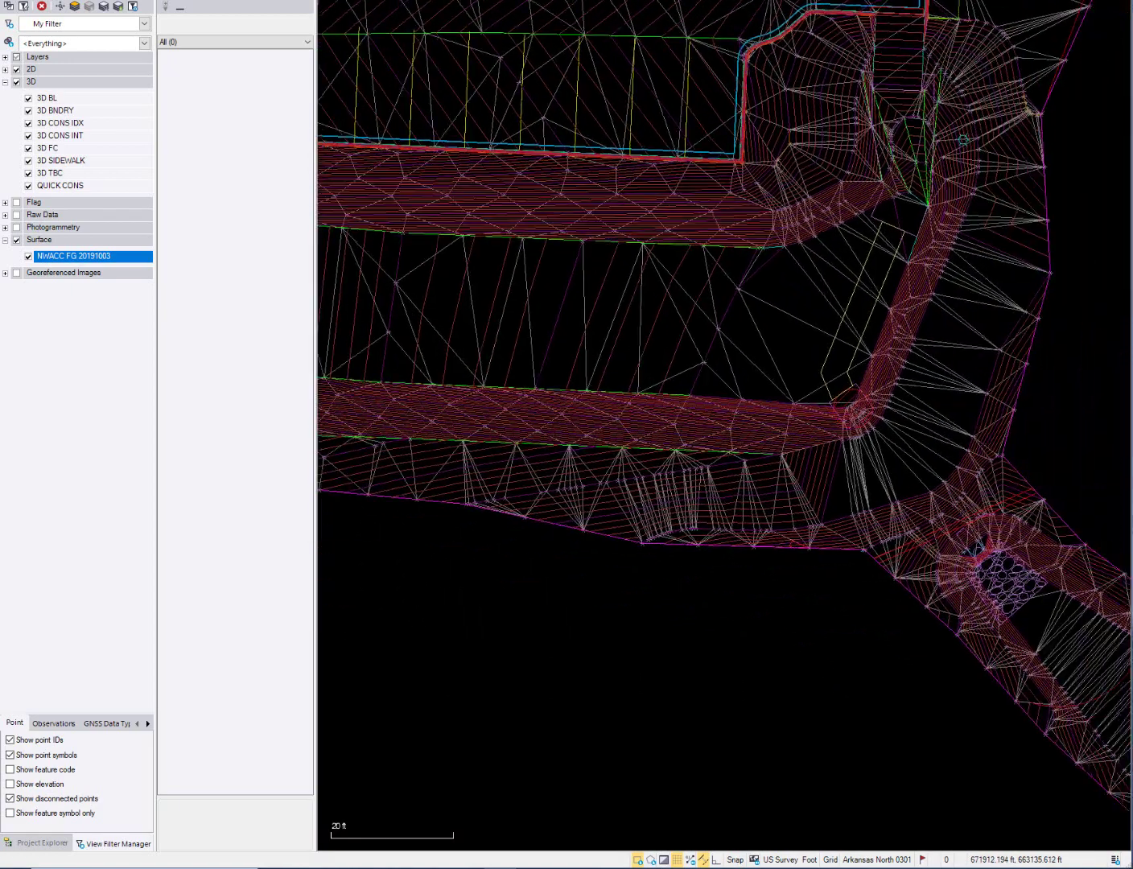
pyautogui.moveTo(908, 148); pyautogui.dragTo(853, 354, button='middle')
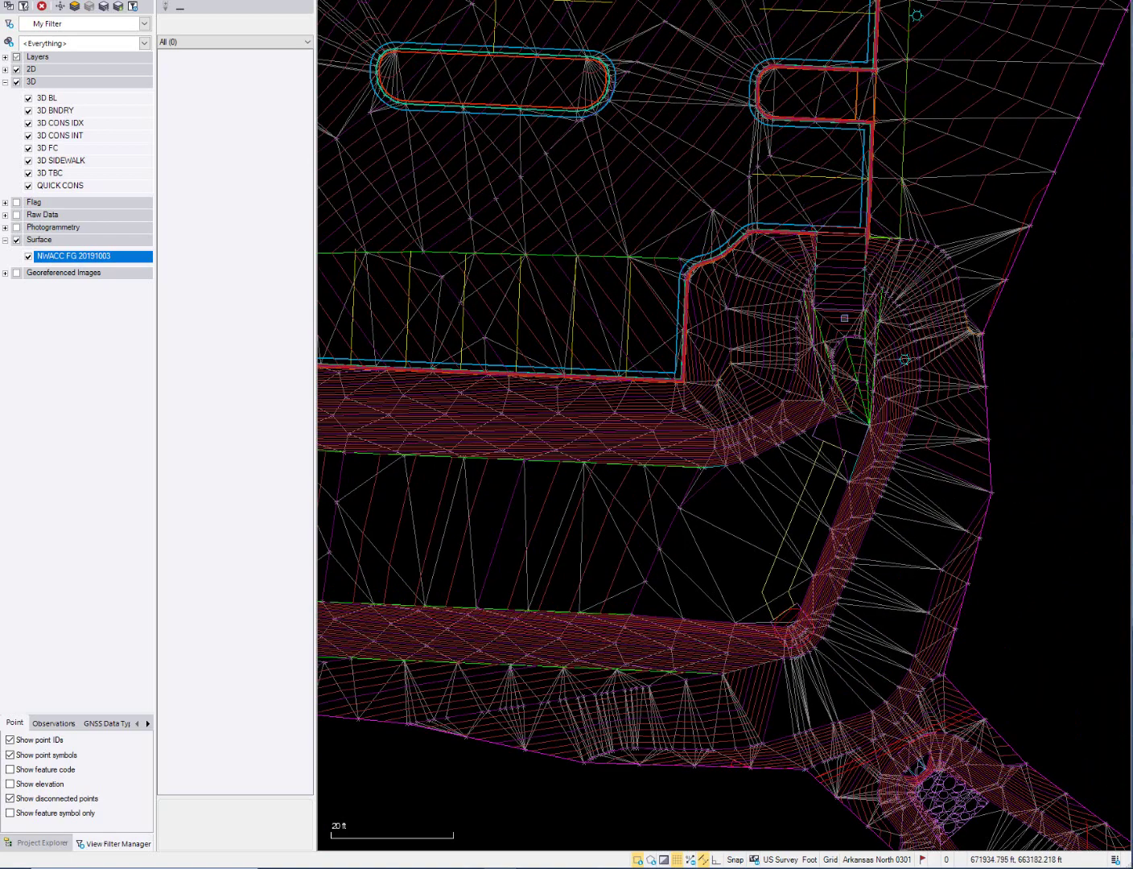
pyautogui.moveTo(835, 455); pyautogui.dragTo(919, 137, button='middle')
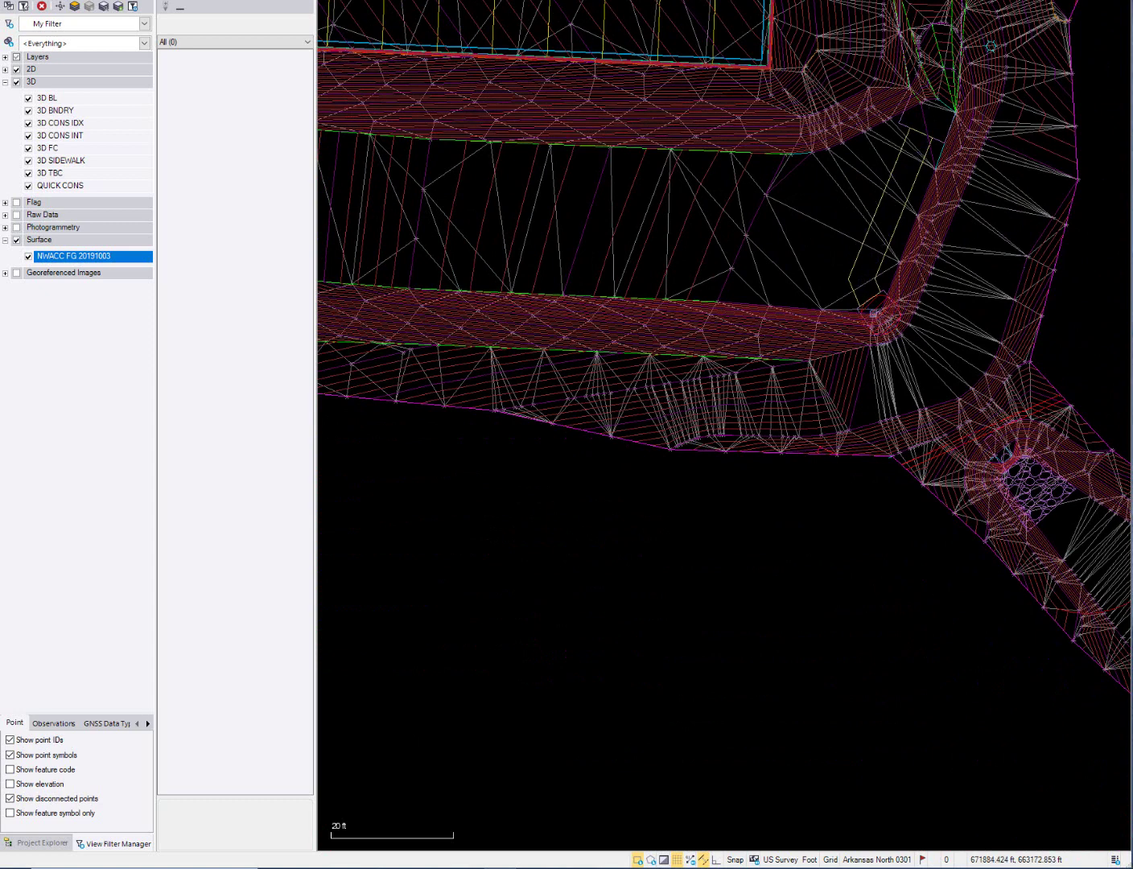
pyautogui.moveTo(873, 313)
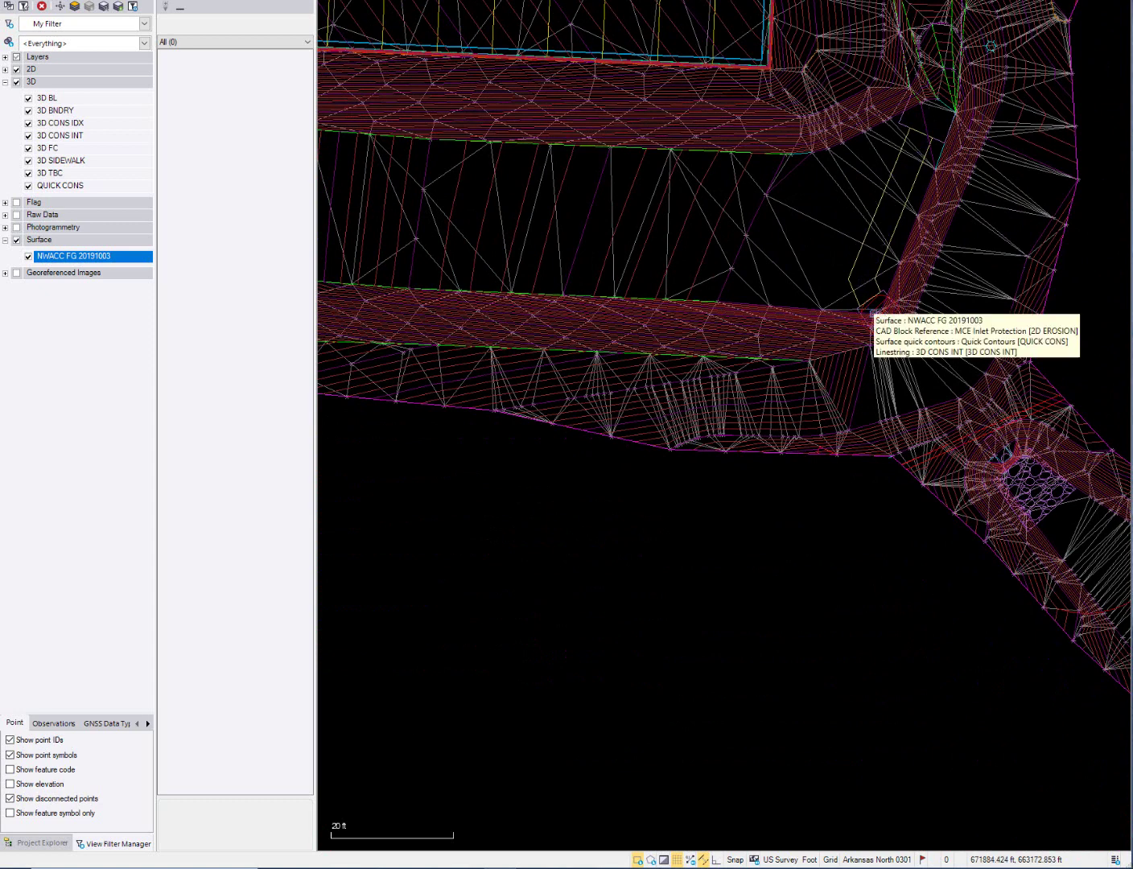
pyautogui.moveTo(918, 384); pyautogui.dragTo(784, 208, button='middle')
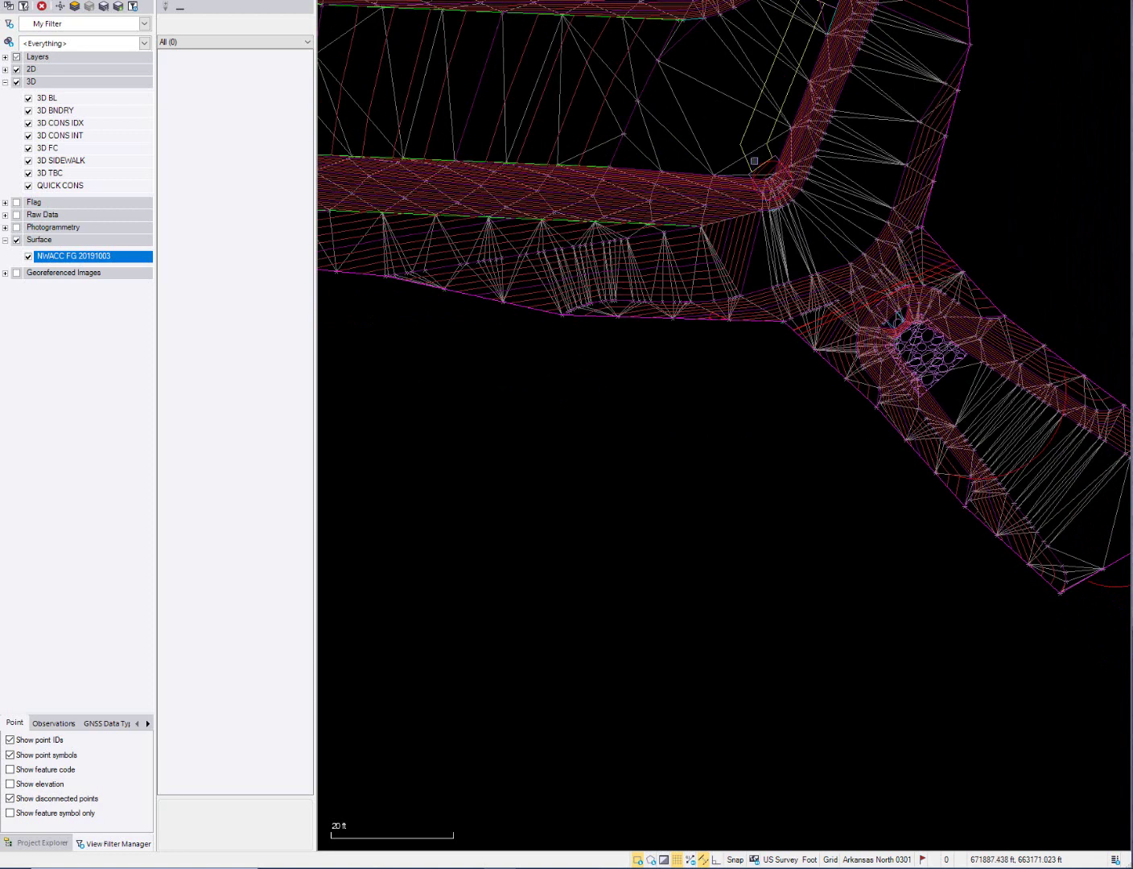
pyautogui.moveTo(911, 340); pyautogui.dragTo(783, 179, button='middle')
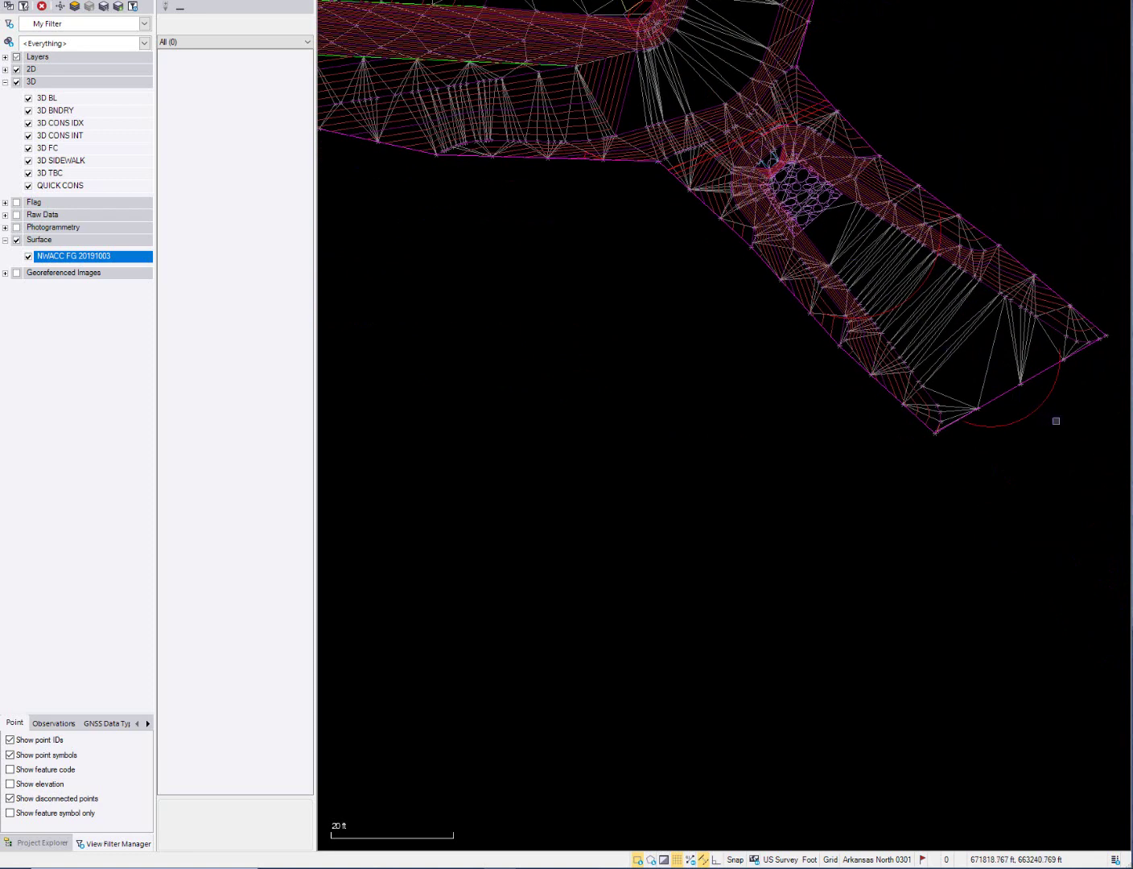
pyautogui.moveTo(712, 214); pyautogui.dragTo(855, 447, button='middle')
pyautogui.moveTo(799, 349); pyautogui.dragTo(904, 465, button='middle')
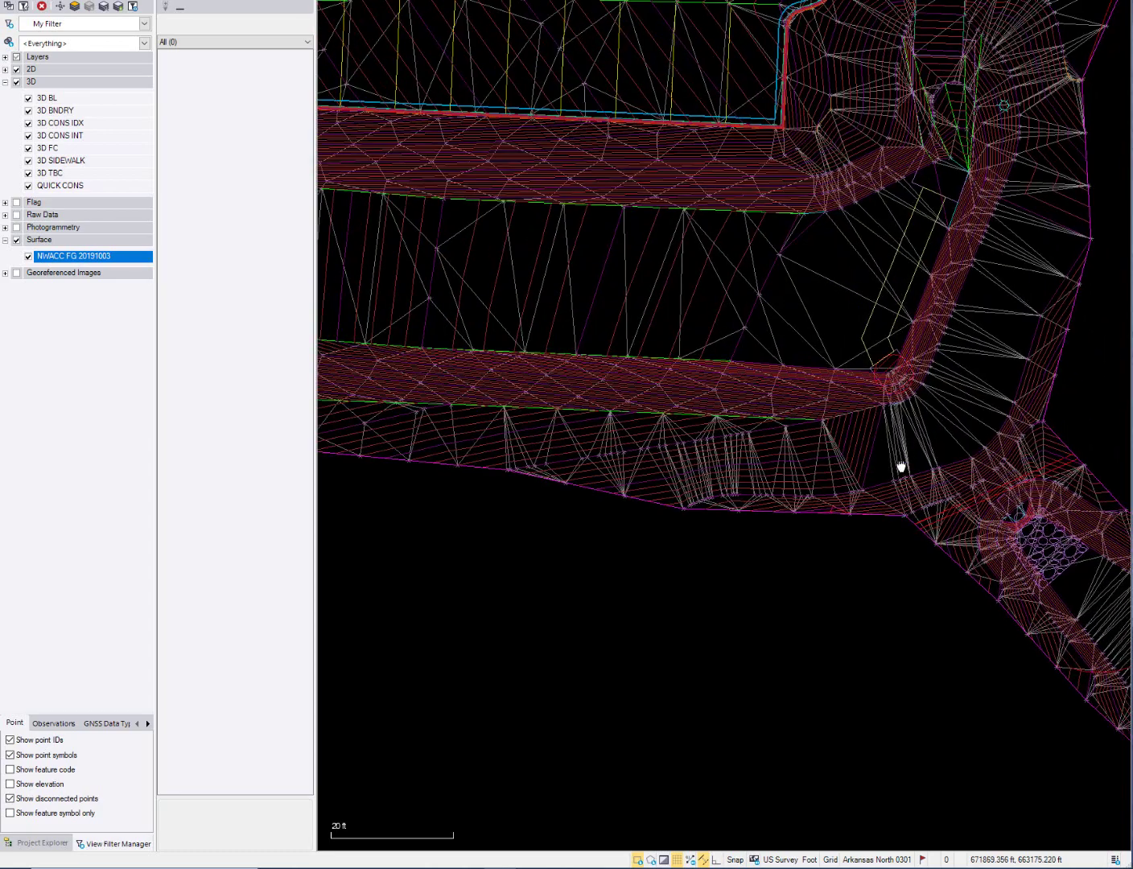
# Step: Examine the surface at the basin's west end, the southwest drive end, the west median and the central parking islands
pyautogui.moveTo(615, 400); pyautogui.dragTo(777, 467, button='middle')
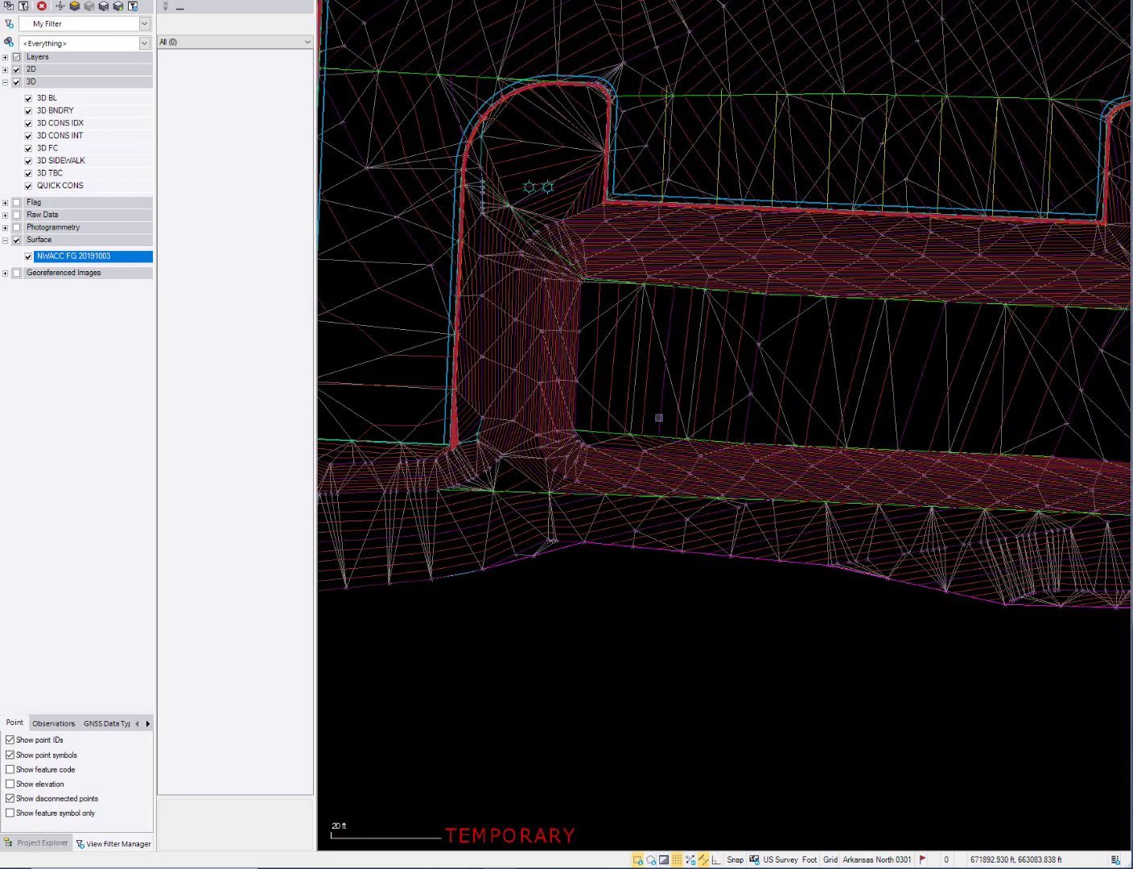
pyautogui.moveTo(624, 417); pyautogui.dragTo(894, 529, button='middle')
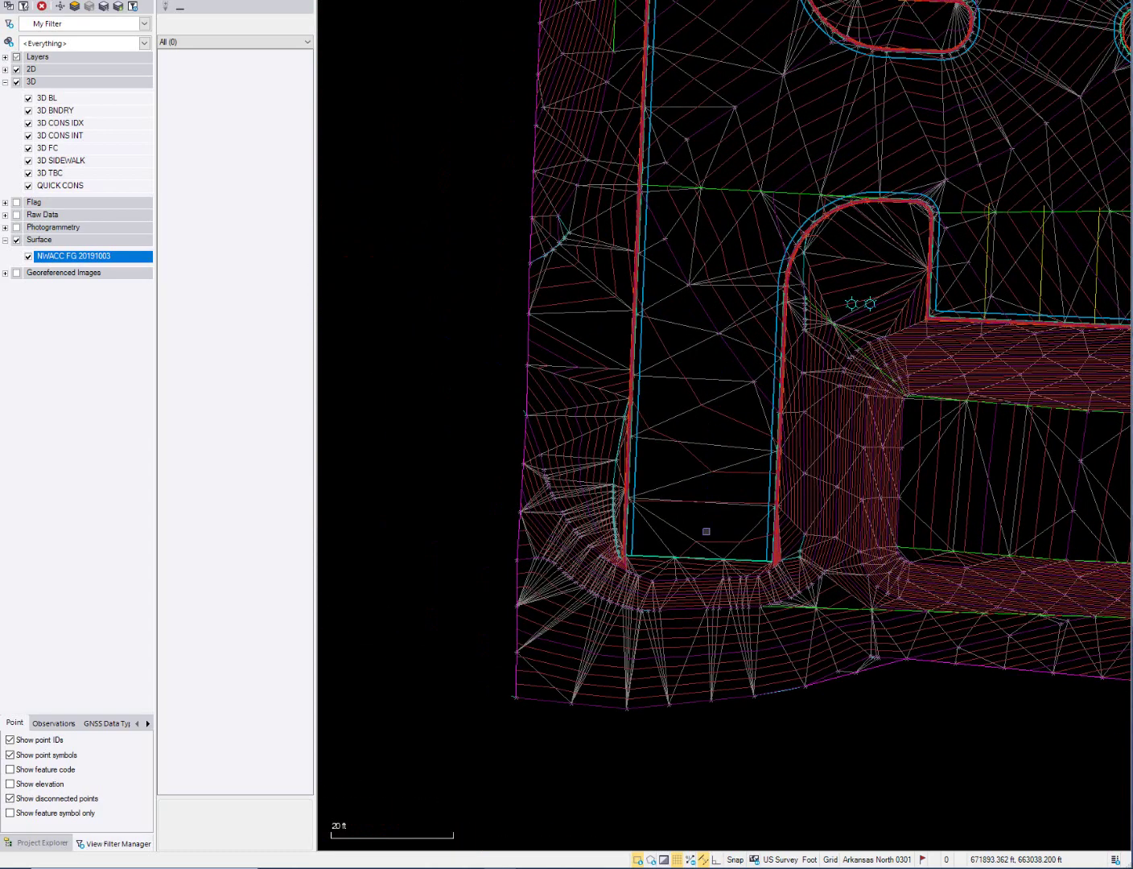
pyautogui.moveTo(732, 567); pyautogui.dragTo(631, 284, button='middle')
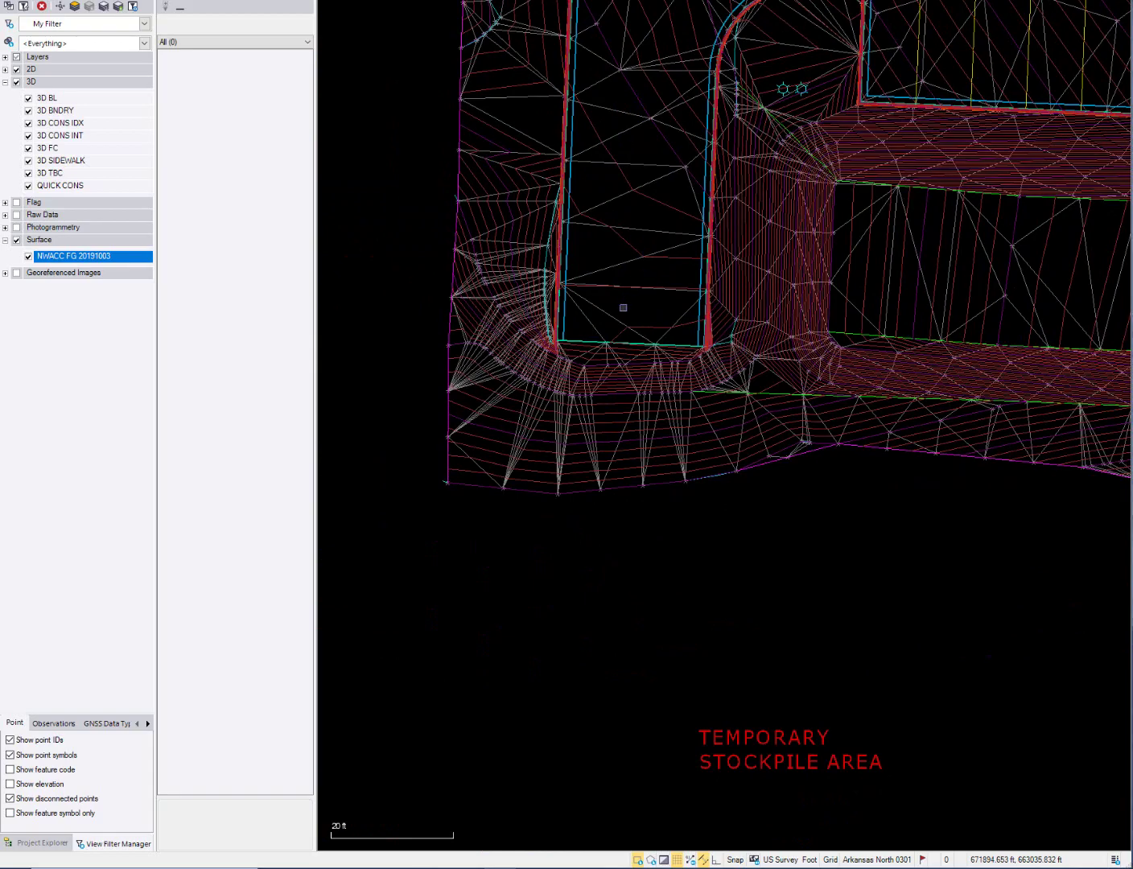
pyautogui.moveTo(626, 255); pyautogui.dragTo(577, 528, button='middle')
pyautogui.moveTo(658, 210); pyautogui.dragTo(542, 518, button='middle')
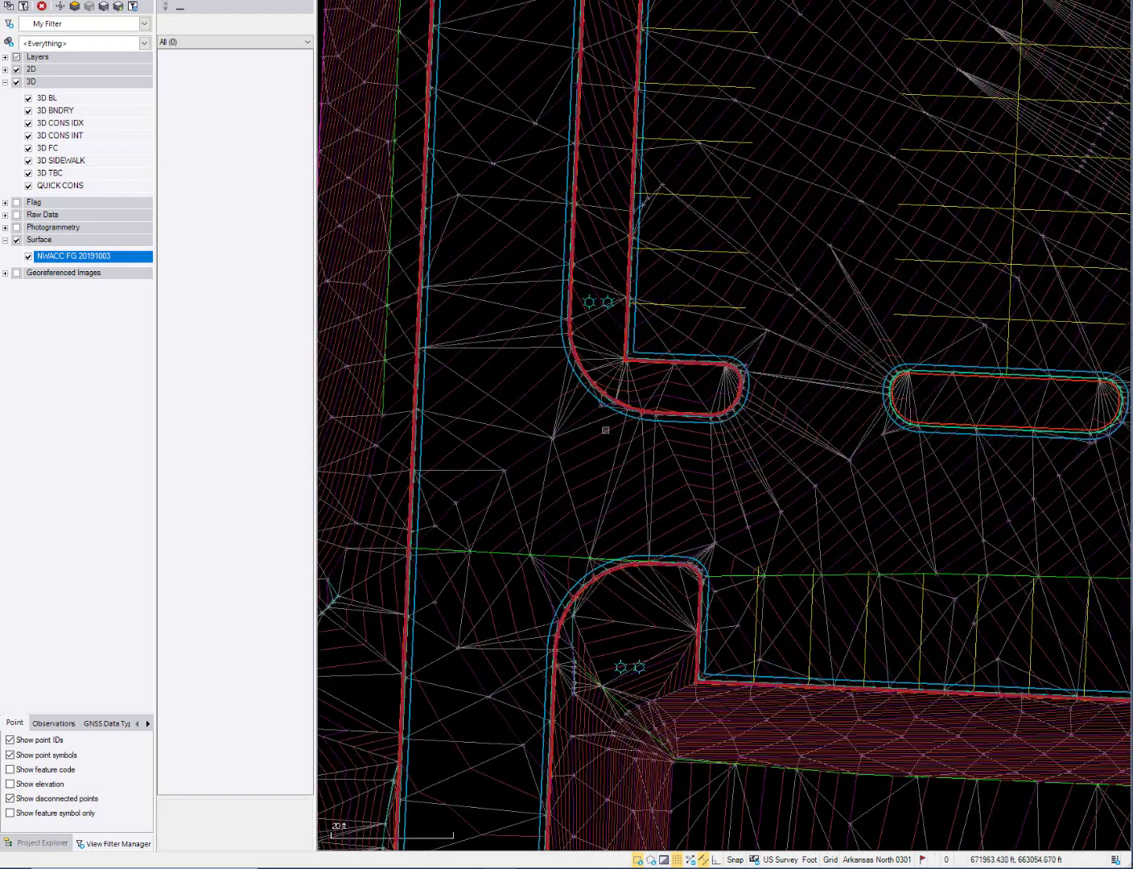
pyautogui.scroll(-1, 731, 290)
pyautogui.scroll(-1, 730, 289)
pyautogui.moveTo(756, 231); pyautogui.dragTo(672, 409, button='middle')
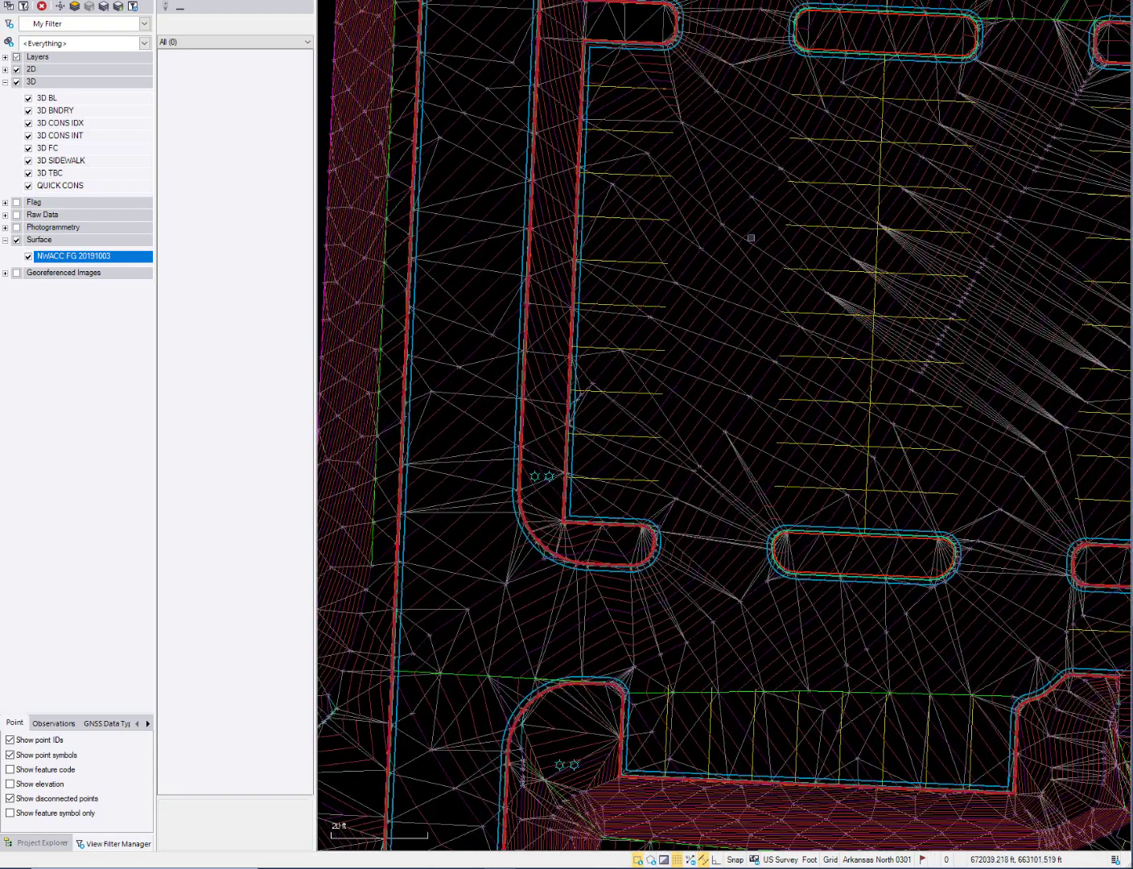
pyautogui.moveTo(751, 238); pyautogui.dragTo(709, 401, button='middle')
pyautogui.moveTo(706, 241); pyautogui.dragTo(596, 390, button='middle')
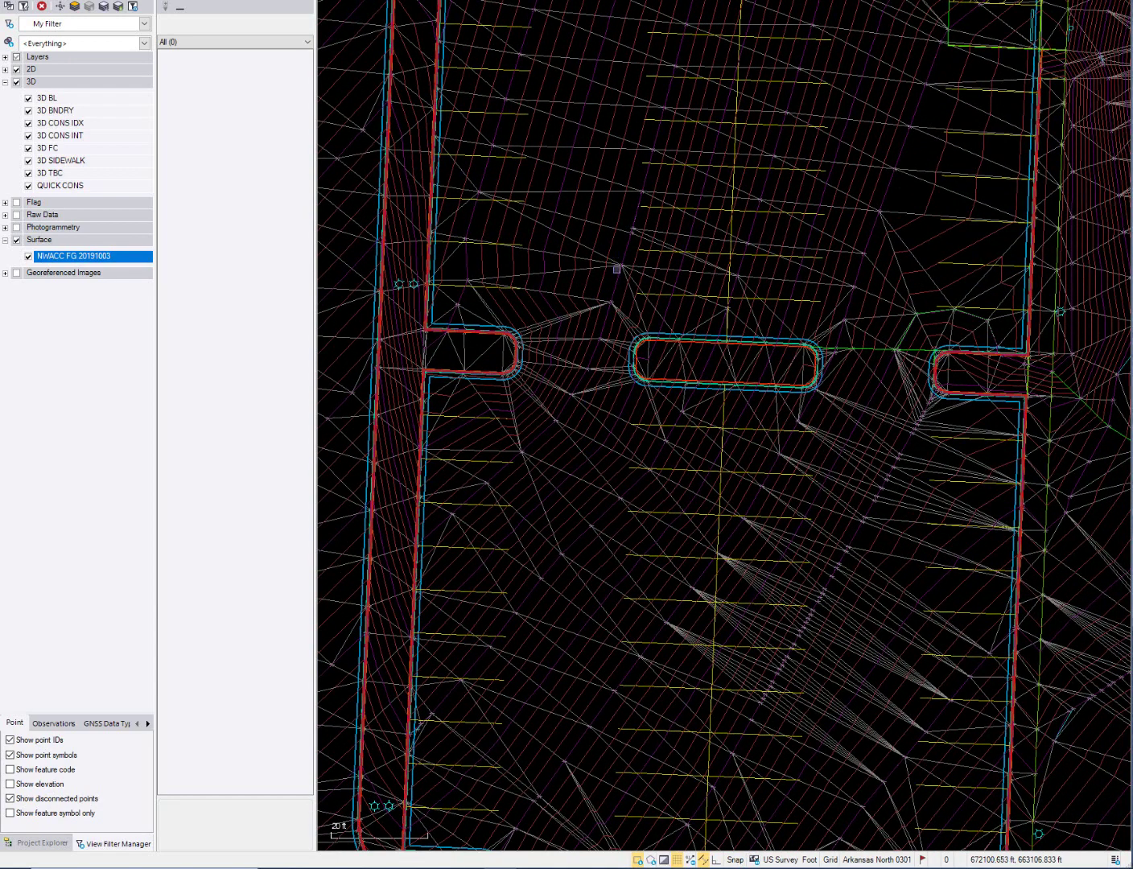
pyautogui.scroll(-1, 617, 269)
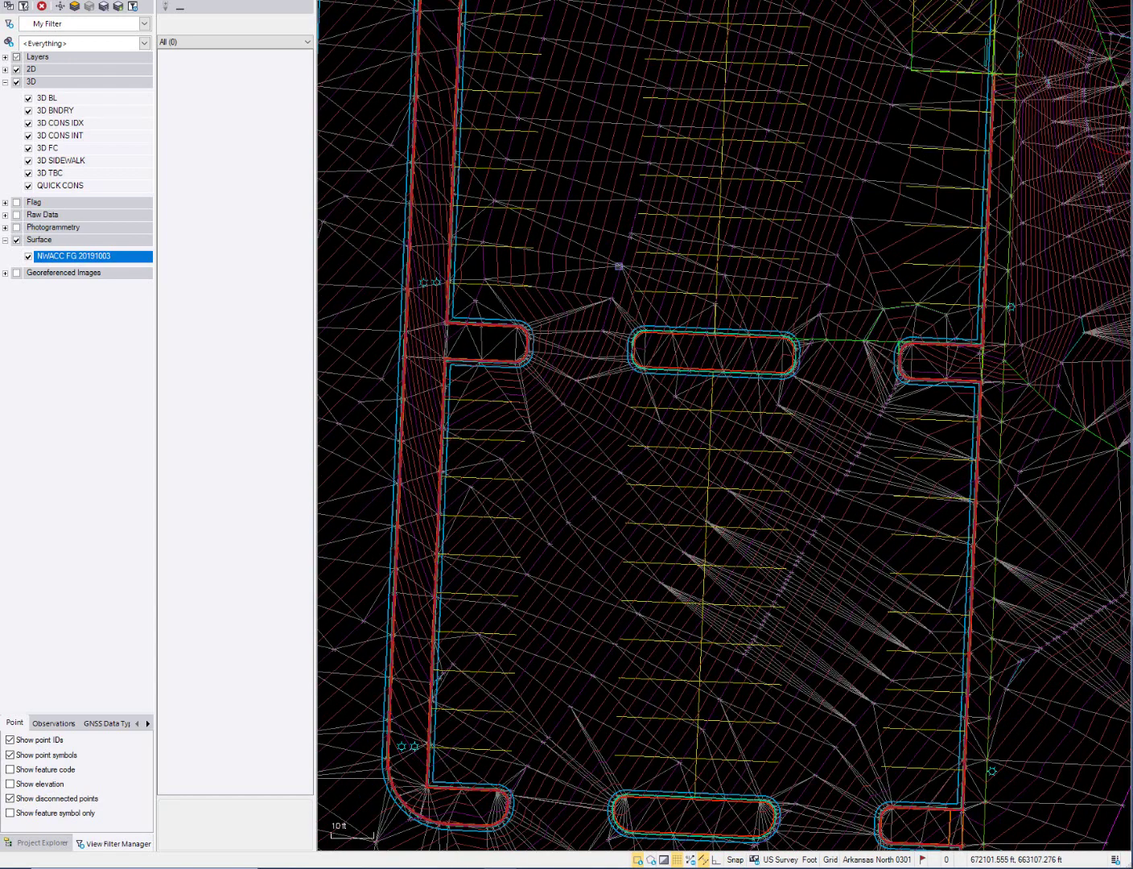
pyautogui.moveTo(618, 266)
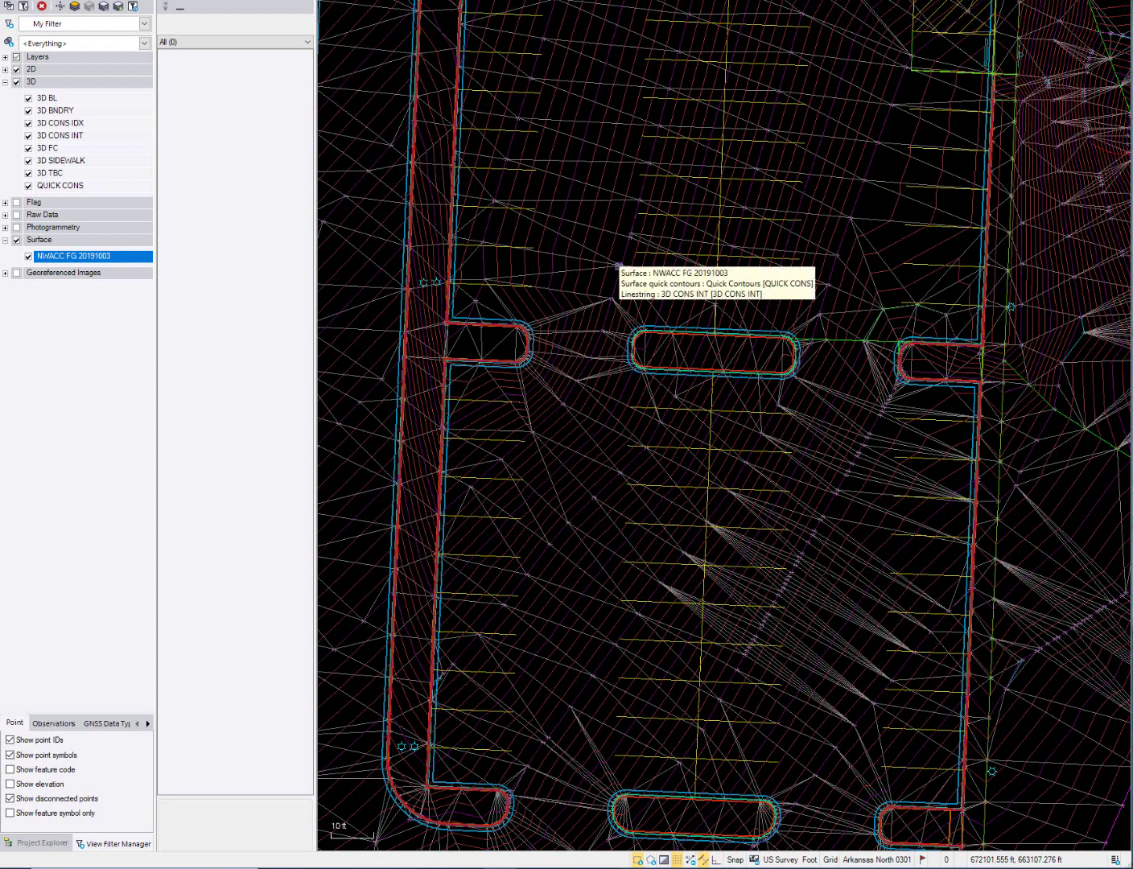